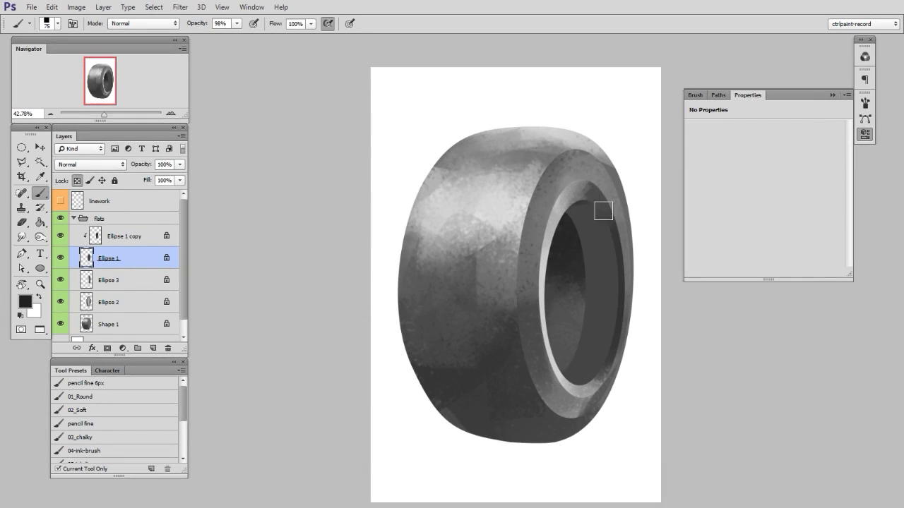
Paint dark gray shading strokes along the upper part of the wheel's inner opening on the Ellipse 1 layer
{"action": "mouse_move", "coordinate": [613, 221]}
{"action": "left_mouse_down"}
{"action": "mouse_move", "coordinate": [582, 187]}
{"action": "mouse_move", "coordinate": [572, 204]}
{"action": "mouse_move", "coordinate": [604, 211]}
{"action": "mouse_move", "coordinate": [608, 267]}
{"action": "left_mouse_up"}
{"action": "left_click_drag", "start_coordinate": [600, 237], "coordinate": [609, 216]}
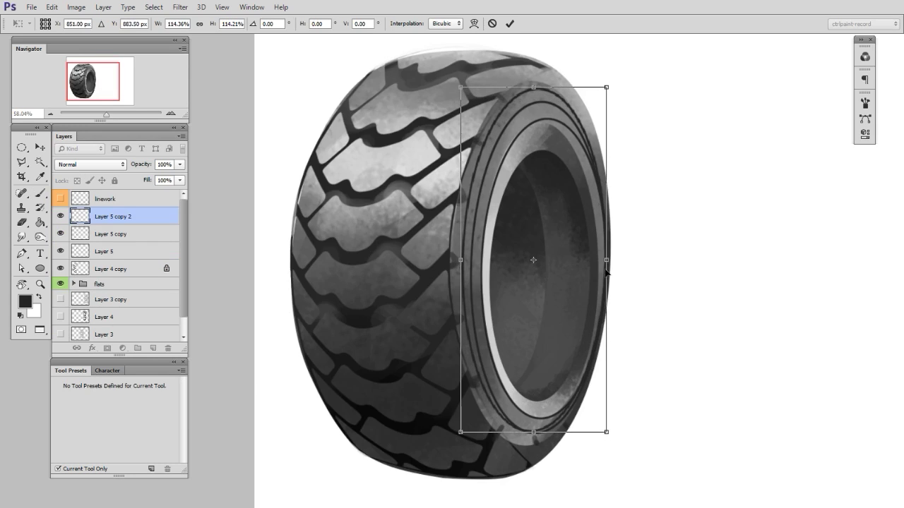
Widen the copied ring outline on Layer 5 copy 2 toward the tire's outer edge
{"action": "left_click_drag", "start_coordinate": [588, 284], "coordinate": [603, 260]}
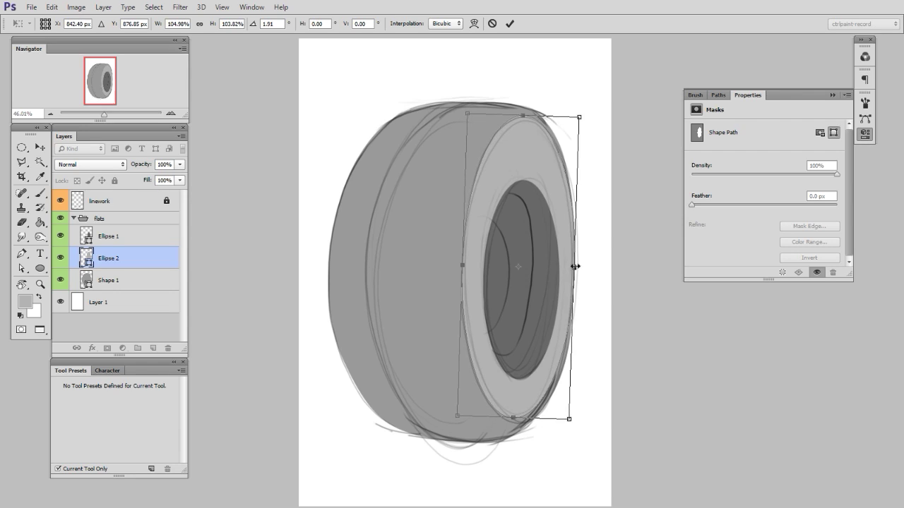
Apply the sidewall ellipse's transform and shift and widen the dark inner ellipse slightly toward the tire's outer edge
{"action": "key", "text": "Return"}
{"action": "key", "text": "z"}
{"action": "left_click_drag", "start_coordinate": [614, 373], "coordinate": [603, 393]}
{"action": "left_click", "coordinate": [109, 243]}
{"action": "key", "text": "ctrl+t"}
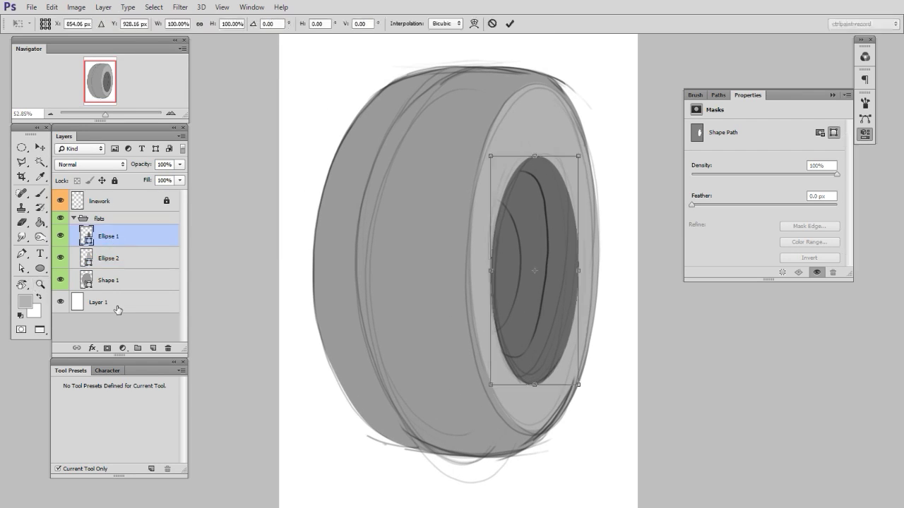
{"action": "left_click_drag", "start_coordinate": [579, 186], "coordinate": [587, 271]}
{"action": "key", "text": "Return"}
{"action": "key", "text": "z"}
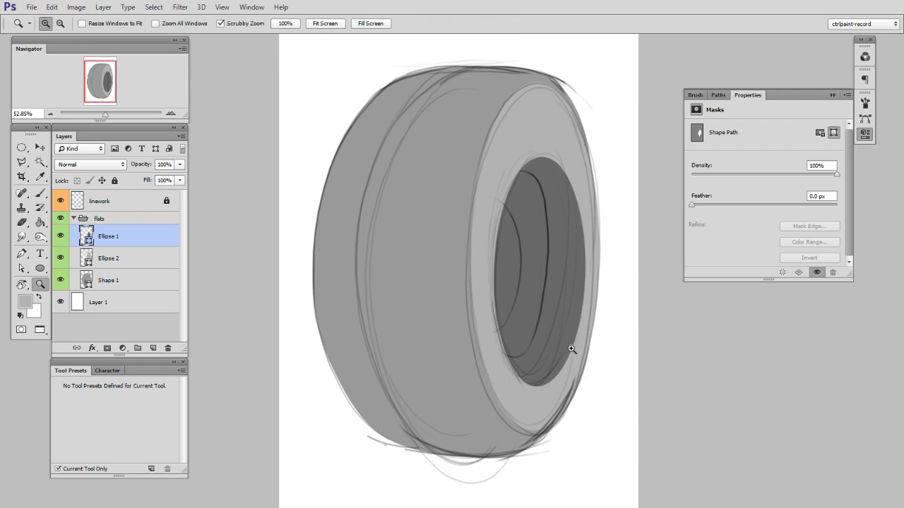
Change the fill colour of the Ellipse 1 shape to dark gray 444343
{"action": "left_click", "coordinate": [569, 346]}
{"action": "left_click_drag", "start_coordinate": [566, 366], "coordinate": [574, 383]}
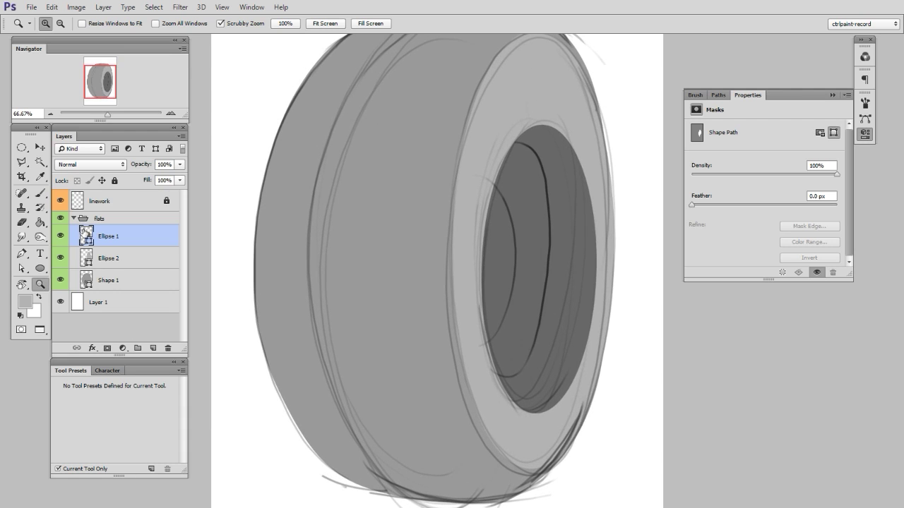
{"action": "double_click", "coordinate": [86, 234]}
{"action": "left_click_drag", "start_coordinate": [647, 320], "coordinate": [648, 329]}
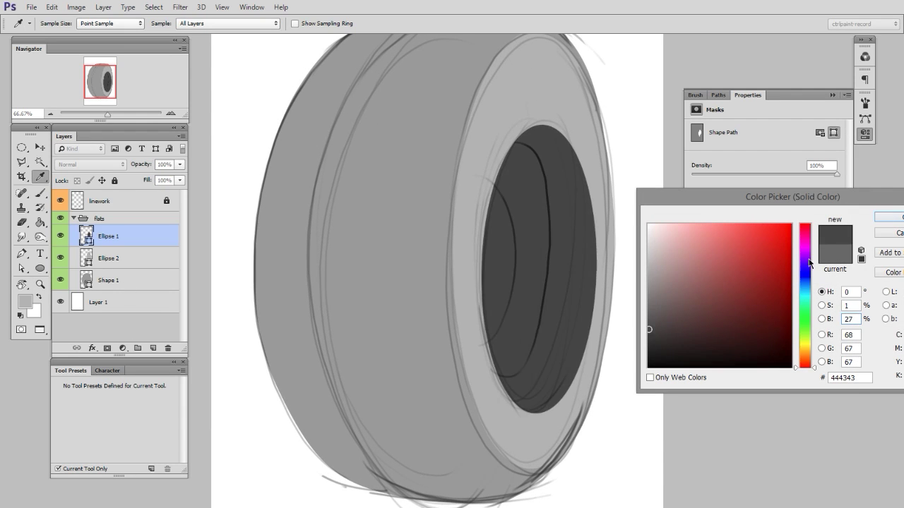
{"action": "left_click", "coordinate": [889, 216]}
Draw a light gray ellipse about 350 × 852 px on a new layer between Ellipse 1 and Ellipse 2
{"action": "left_click", "coordinate": [124, 260]}
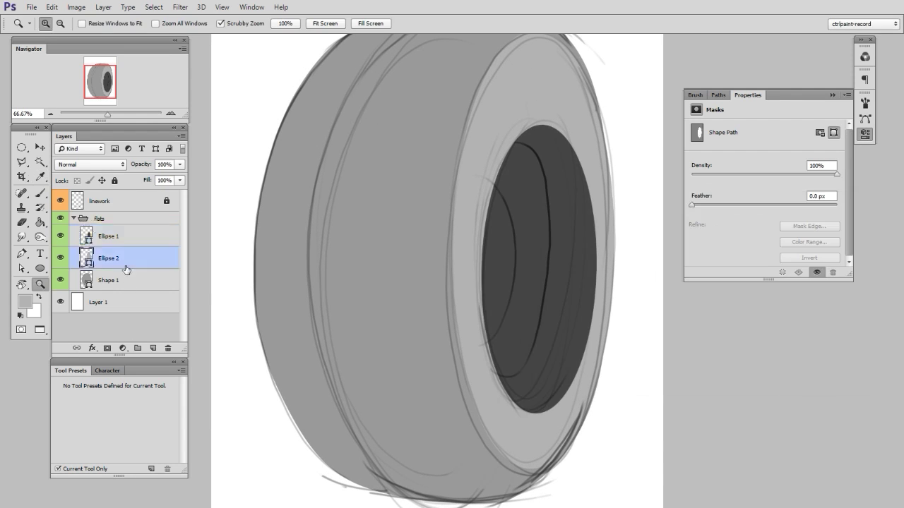
{"action": "key", "text": "ctrl+shift+alt+n"}
{"action": "key", "text": "u"}
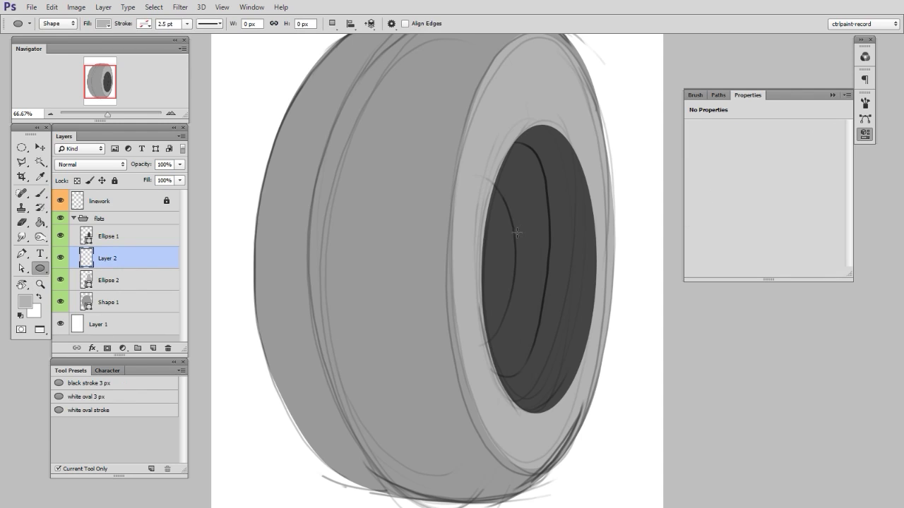
{"action": "left_click", "coordinate": [23, 301]}
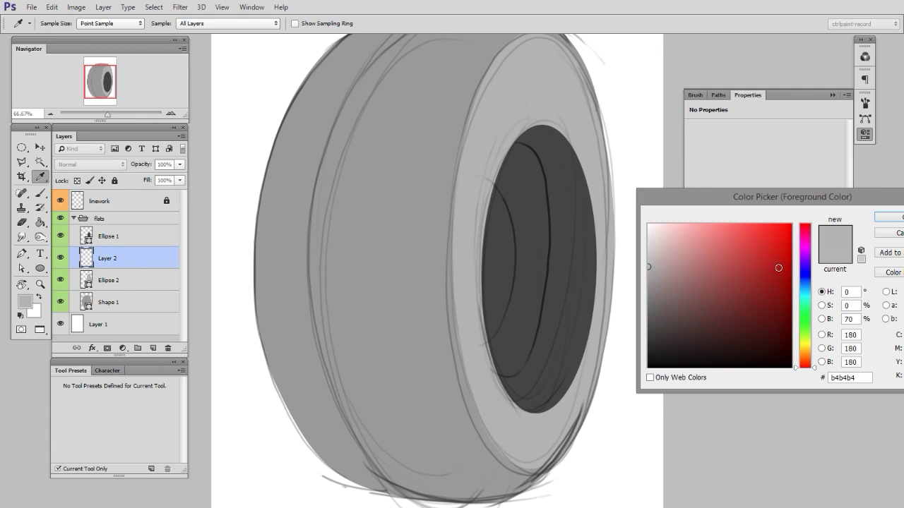
{"action": "left_click", "coordinate": [649, 250]}
{"action": "left_click", "coordinate": [889, 218]}
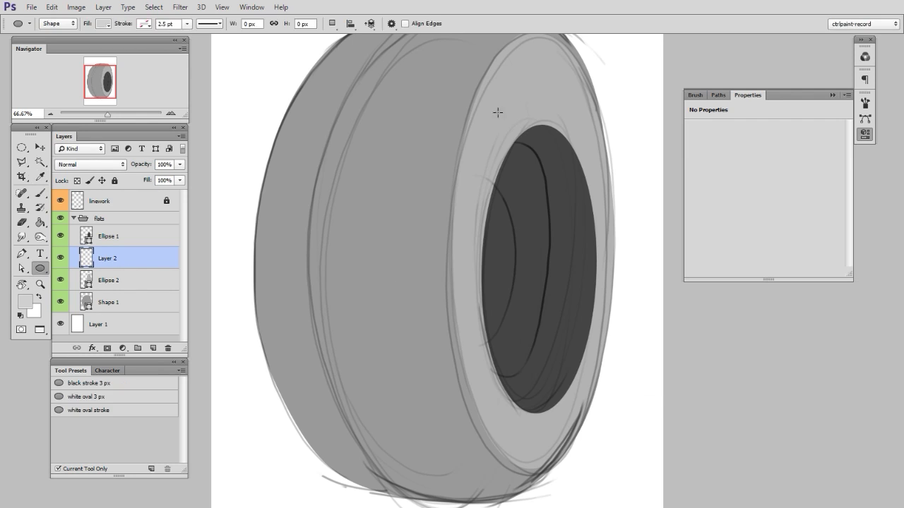
{"action": "left_click_drag", "start_coordinate": [483, 93], "coordinate": [614, 416]}
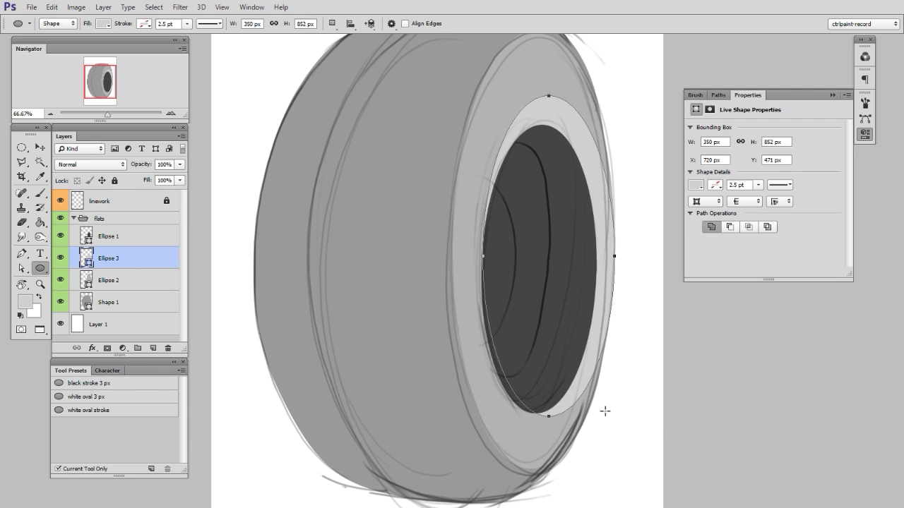
Position the light gray ellipse around the dark opening and stretch its width and height to form a rim
{"action": "key", "text": "ctrl+t"}
{"action": "left_click_drag", "start_coordinate": [584, 361], "coordinate": [575, 370]}
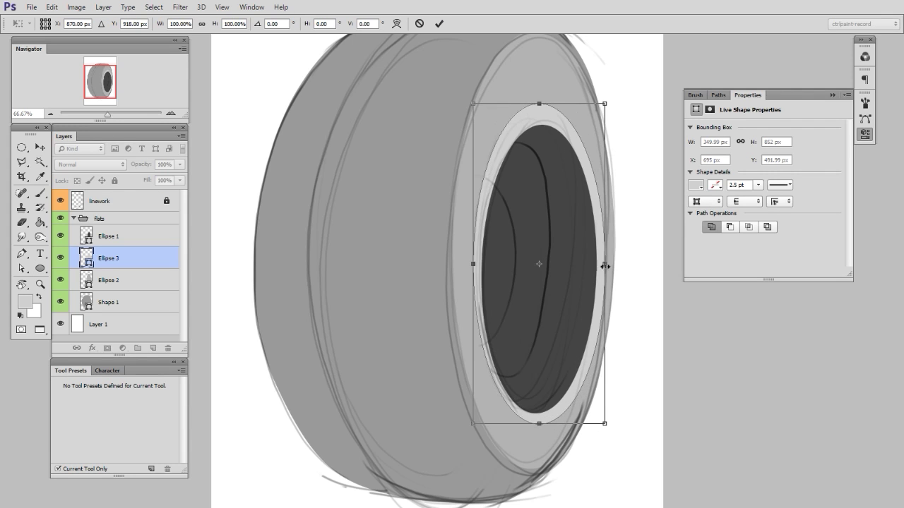
{"action": "left_click_drag", "start_coordinate": [604, 266], "coordinate": [608, 265]}
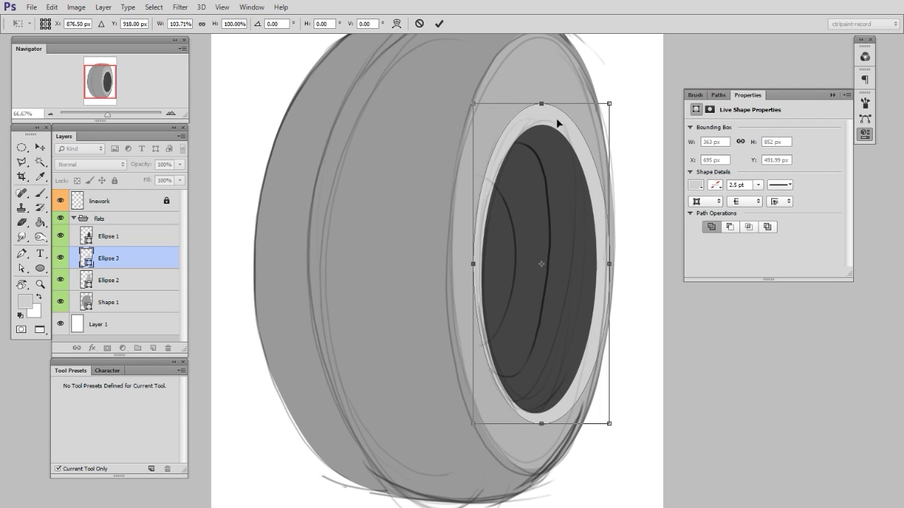
{"action": "left_click_drag", "start_coordinate": [542, 99], "coordinate": [541, 90]}
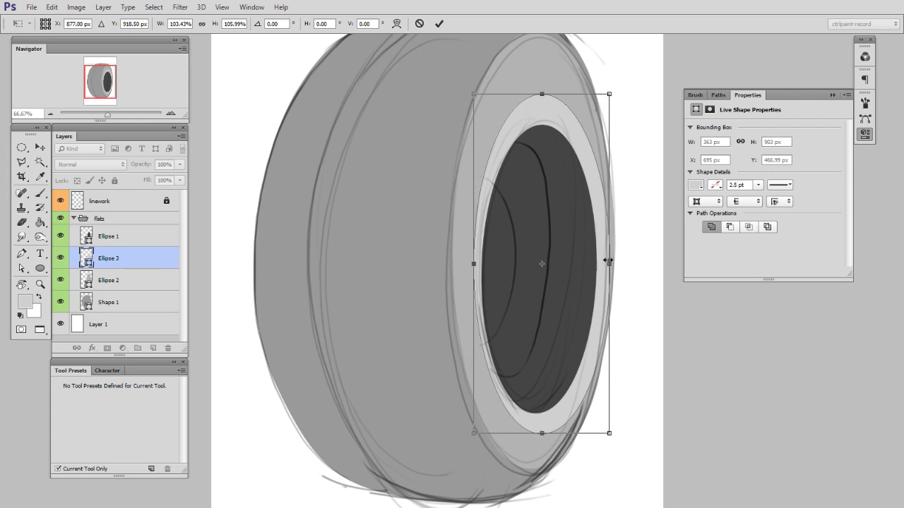
{"action": "mouse_move", "coordinate": [612, 260]}
{"action": "left_mouse_down"}
{"action": "mouse_move", "coordinate": [586, 293]}
{"action": "mouse_move", "coordinate": [595, 300]}
{"action": "mouse_move", "coordinate": [604, 264]}
{"action": "left_mouse_up"}
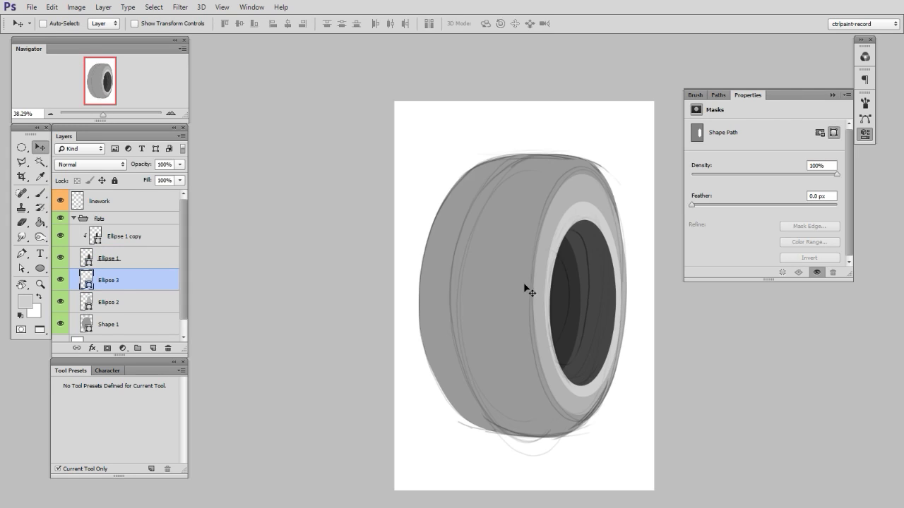
Widen the Ellipse 2 sidewall shape slightly toward the tread side of the tire
{"action": "left_click", "coordinate": [541, 288]}
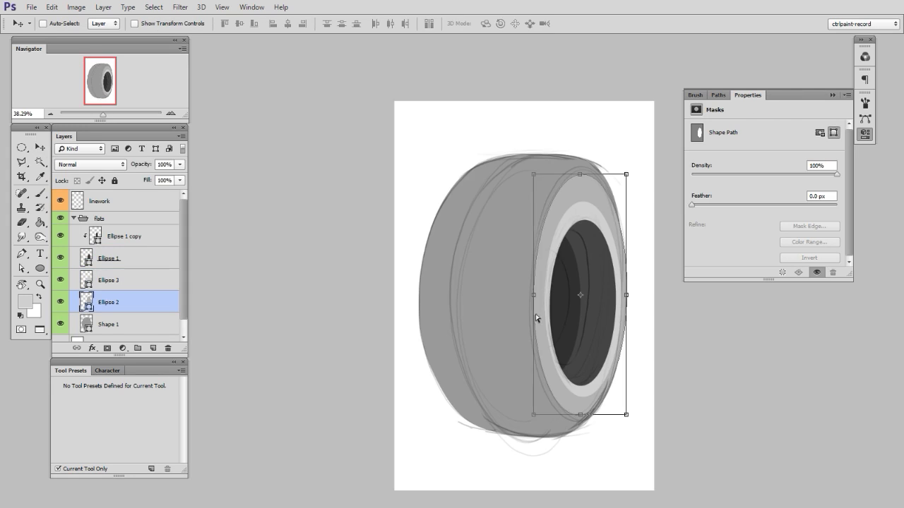
{"action": "left_click", "coordinate": [534, 291]}
{"action": "left_click_drag", "start_coordinate": [533, 292], "coordinate": [525, 292]}
{"action": "key", "text": "Return"}
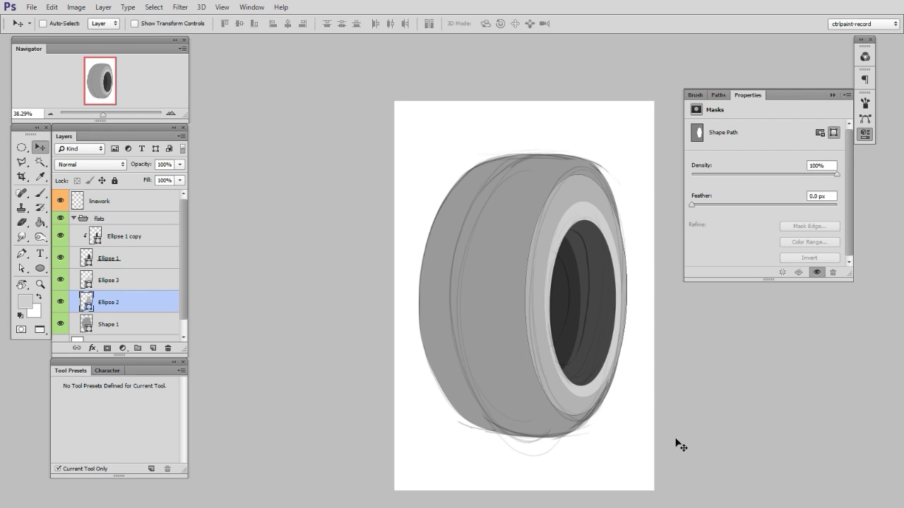
Rasterize the five shape layers in the flats group, from Shape 1 to Ellipse 1 copy, and lock their transparent pixels
{"action": "left_click", "coordinate": [515, 217], "text": "ctrl"}
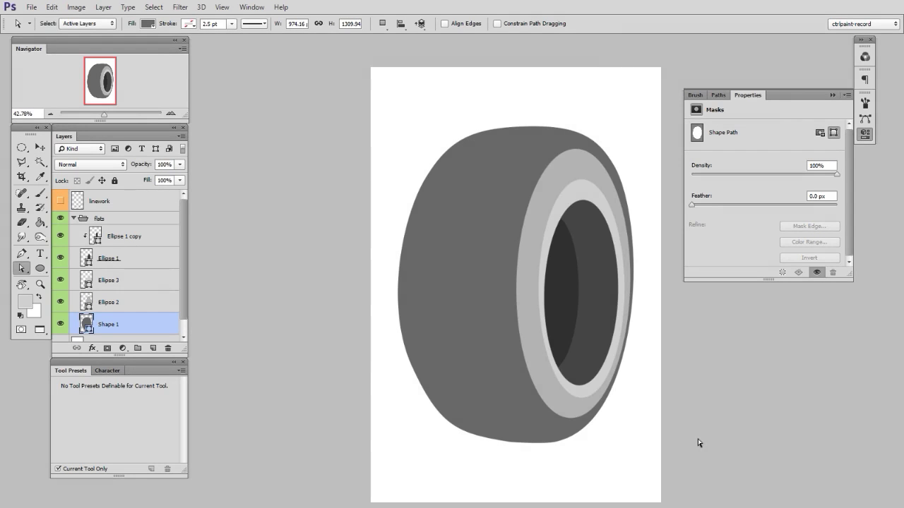
{"action": "scroll", "coordinate": [182, 287], "scroll_direction": "down", "scroll_amount": 1}
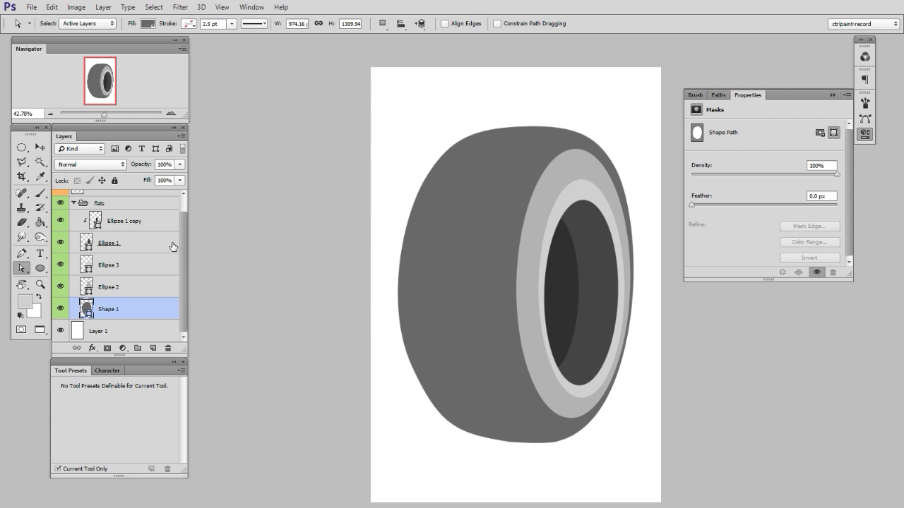
{"action": "scroll", "coordinate": [173, 247], "scroll_direction": "up", "scroll_amount": 1}
{"action": "left_click", "coordinate": [135, 242], "text": "shift"}
{"action": "right_click", "coordinate": [139, 244]}
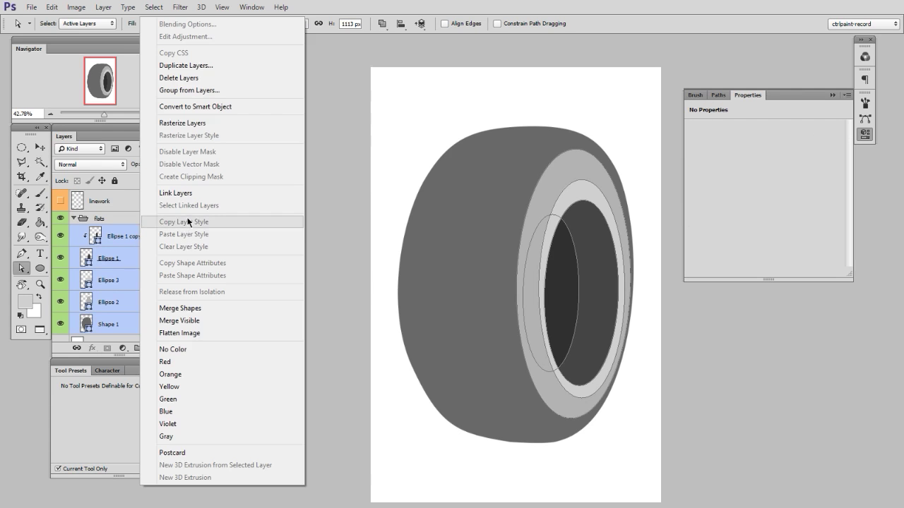
{"action": "left_click", "coordinate": [215, 123]}
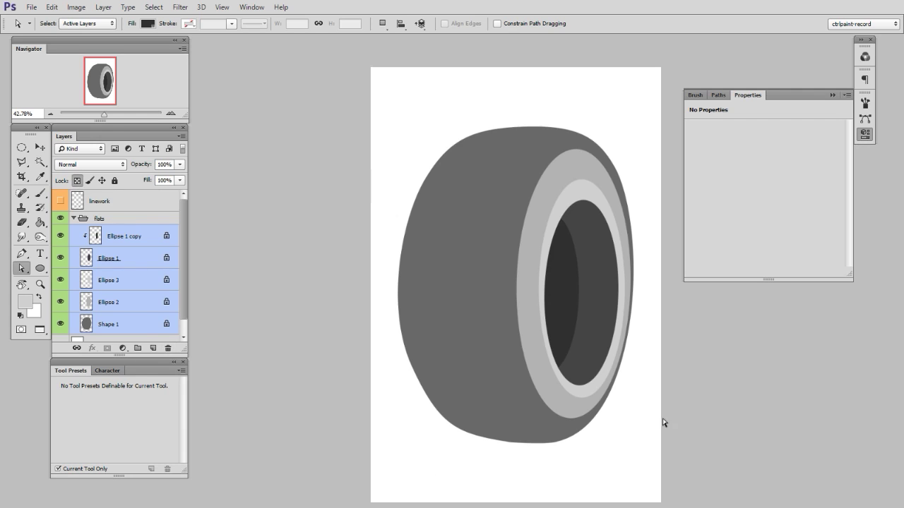
Paint the tire body on the Shape 1 layer with a brush of size 80 in dark gray 343434
{"action": "left_click", "coordinate": [134, 326]}
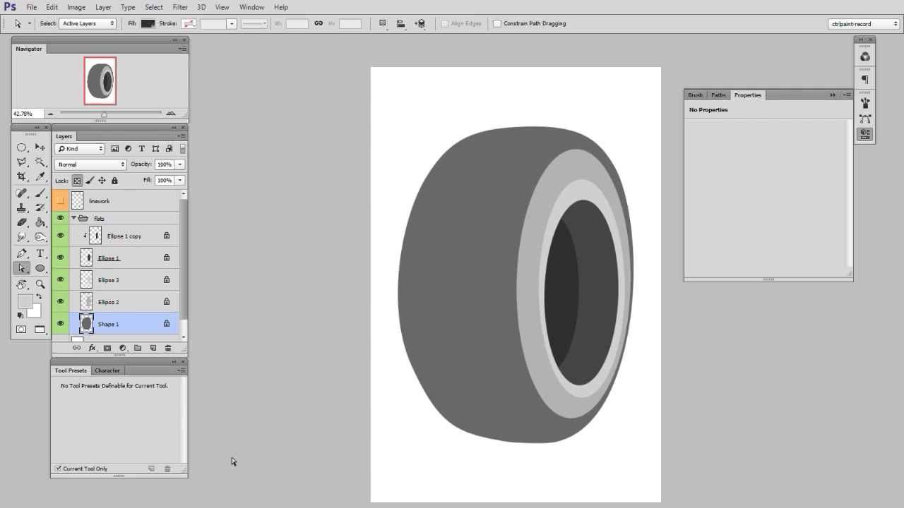
{"action": "key", "text": "v"}
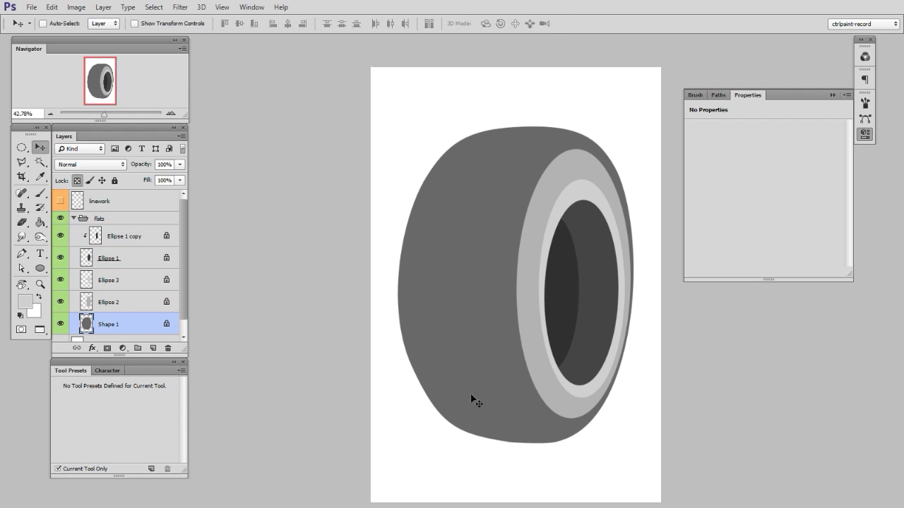
{"action": "key", "text": "b"}
{"action": "left_click", "coordinate": [486, 377], "text": "alt"}
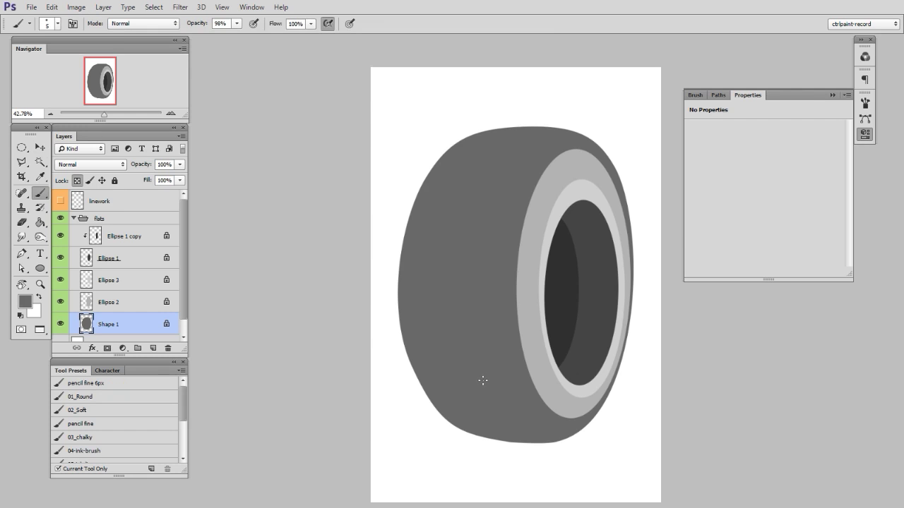
{"action": "right_click", "coordinate": [482, 381]}
{"action": "type", "text": "80"}
{"action": "key", "text": "Return"}
{"action": "key", "text": "n"}
{"action": "left_click", "coordinate": [647, 339]}
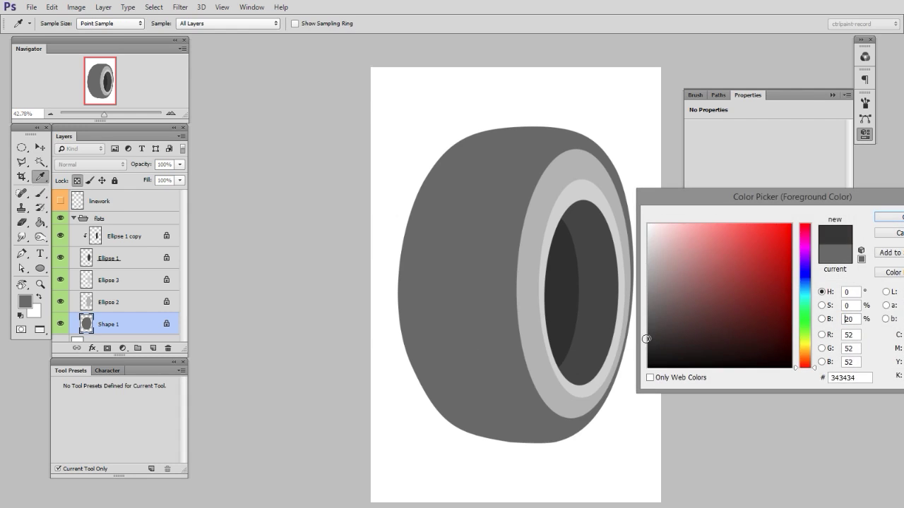
{"action": "left_click", "coordinate": [881, 217]}
{"action": "mouse_move", "coordinate": [490, 332]}
{"action": "left_mouse_down"}
{"action": "mouse_move", "coordinate": [454, 282]}
{"action": "mouse_move", "coordinate": [488, 394]}
{"action": "mouse_move", "coordinate": [532, 425]}
{"action": "mouse_move", "coordinate": [464, 367]}
{"action": "mouse_move", "coordinate": [522, 389]}
{"action": "mouse_move", "coordinate": [431, 289]}
{"action": "mouse_move", "coordinate": [442, 248]}
{"action": "left_mouse_up"}
Paint a light gray highlight across the upper tread and sampled mid grays over the area below it
{"action": "left_click", "coordinate": [607, 202], "text": "alt"}
{"action": "mouse_move", "coordinate": [484, 192]}
{"action": "left_mouse_down"}
{"action": "mouse_move", "coordinate": [518, 183]}
{"action": "mouse_move", "coordinate": [480, 190]}
{"action": "mouse_move", "coordinate": [496, 266]}
{"action": "mouse_move", "coordinate": [473, 194]}
{"action": "mouse_move", "coordinate": [451, 216]}
{"action": "mouse_move", "coordinate": [503, 211]}
{"action": "left_mouse_up"}
{"action": "left_click", "coordinate": [487, 195], "text": "alt"}
{"action": "left_click", "coordinate": [461, 305], "text": "alt"}
{"action": "mouse_move", "coordinate": [454, 296]}
{"action": "left_mouse_down"}
{"action": "mouse_move", "coordinate": [484, 270]}
{"action": "mouse_move", "coordinate": [484, 297]}
{"action": "mouse_move", "coordinate": [437, 284]}
{"action": "left_mouse_up"}
{"action": "left_click", "coordinate": [488, 271], "text": "alt"}
{"action": "left_click", "coordinate": [552, 152], "text": "alt"}
{"action": "left_click_drag", "start_coordinate": [458, 255], "coordinate": [505, 317]}
{"action": "left_click", "coordinate": [493, 258], "text": "alt"}
{"action": "mouse_move", "coordinate": [584, 156]}
{"action": "left_mouse_down"}
{"action": "mouse_move", "coordinate": [534, 172]}
{"action": "mouse_move", "coordinate": [520, 157]}
{"action": "mouse_move", "coordinate": [473, 200]}
{"action": "mouse_move", "coordinate": [519, 173]}
{"action": "mouse_move", "coordinate": [540, 174]}
{"action": "mouse_move", "coordinate": [513, 170]}
{"action": "mouse_move", "coordinate": [501, 192]}
{"action": "mouse_move", "coordinate": [528, 181]}
{"action": "left_mouse_up"}
Refine the tread highlight's edges with smaller and larger brush strokes in grays sampled from the tire
{"action": "left_click", "coordinate": [497, 188], "text": "alt"}
{"action": "key", "text": "bracketleft"}
{"action": "key", "text": "bracketleft"}
{"action": "key", "text": "bracketleft"}
{"action": "left_click_drag", "start_coordinate": [440, 236], "coordinate": [473, 243]}
{"action": "left_click", "coordinate": [500, 224], "text": "alt"}
{"action": "key", "text": "bracketright"}
{"action": "key", "text": "bracketright"}
{"action": "key", "text": "bracketright"}
{"action": "left_click_drag", "start_coordinate": [508, 211], "coordinate": [502, 279]}
{"action": "left_click_drag", "start_coordinate": [427, 225], "coordinate": [427, 239]}
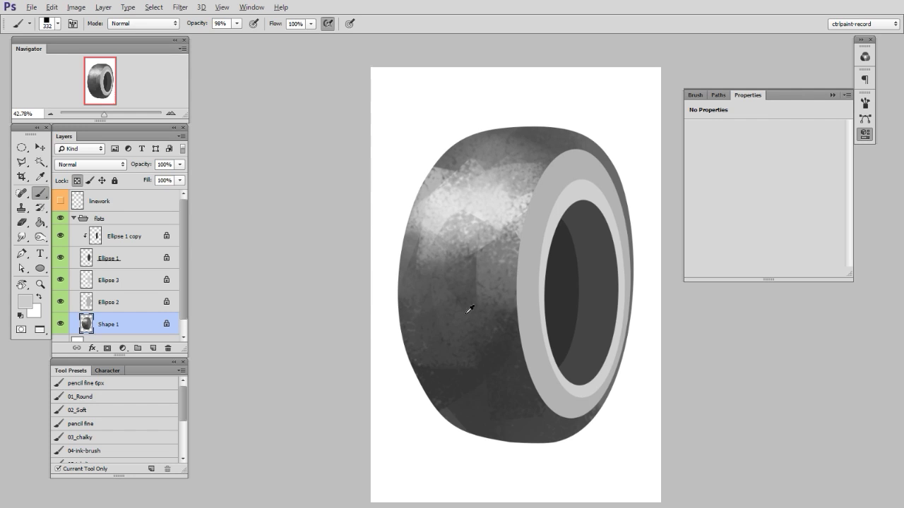
Blend the highlight's lower edge into the darker tread with a larger brush in a sampled dark gray
{"action": "left_click", "coordinate": [467, 312], "text": "alt"}
{"action": "key", "text": "bracketright"}
{"action": "key", "text": "bracketright"}
{"action": "key", "text": "bracketright"}
{"action": "left_click_drag", "start_coordinate": [472, 256], "coordinate": [498, 247]}
Paint a mid-gray reflection along the tire's top edge with a darker band beneath it, using a smaller brush
{"action": "left_click", "coordinate": [518, 139], "text": "alt"}
{"action": "key", "text": "bracketleft"}
{"action": "key", "text": "bracketleft"}
{"action": "key", "text": "bracketleft"}
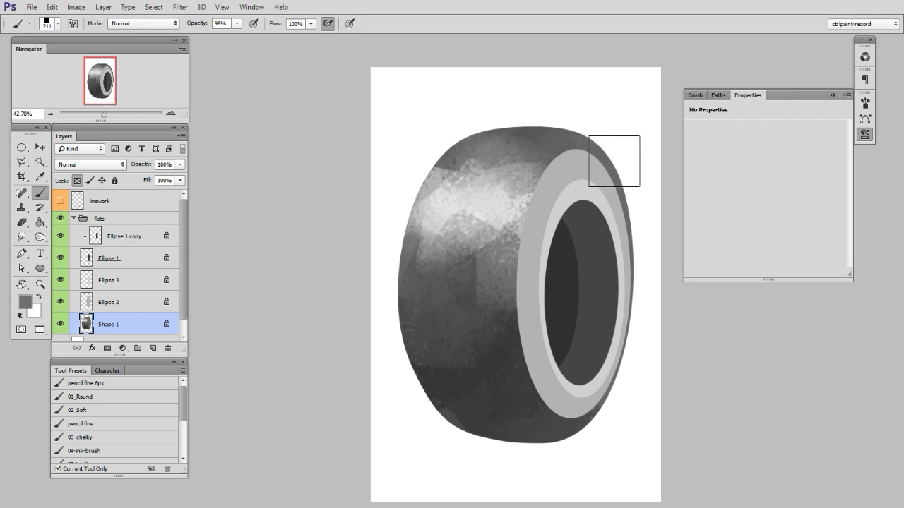
{"action": "left_click", "coordinate": [524, 118], "text": "alt"}
{"action": "mouse_move", "coordinate": [555, 121]}
{"action": "left_mouse_down"}
{"action": "mouse_move", "coordinate": [514, 116]}
{"action": "mouse_move", "coordinate": [550, 122]}
{"action": "left_mouse_up"}
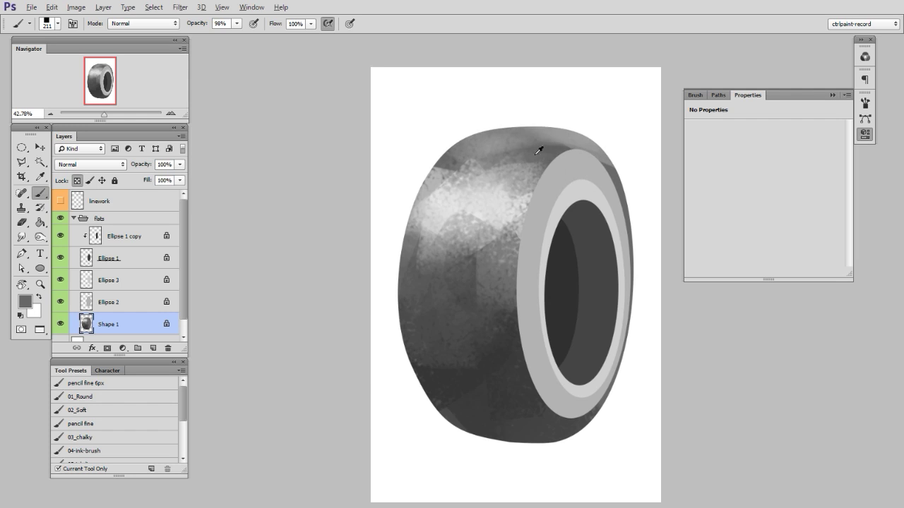
{"action": "mouse_move", "coordinate": [519, 154]}
{"action": "left_mouse_down"}
{"action": "mouse_move", "coordinate": [545, 146]}
{"action": "mouse_move", "coordinate": [514, 142]}
{"action": "mouse_move", "coordinate": [634, 154]}
{"action": "left_mouse_up"}
Brighten the tire's top edge with a lighter sampled gray and a smaller brush
{"action": "key", "text": "bracketleft"}
{"action": "left_click", "coordinate": [467, 152], "text": "alt"}
{"action": "left_click", "coordinate": [601, 119], "text": "alt"}
{"action": "left_click_drag", "start_coordinate": [567, 133], "coordinate": [482, 131]}
Soften the dark band beneath the tire's top edge with a 141 px brush in a sampled mid gray
{"action": "left_click", "coordinate": [520, 153], "text": "alt"}
{"action": "key", "text": "bracketleft"}
{"action": "key", "text": "bracketleft"}
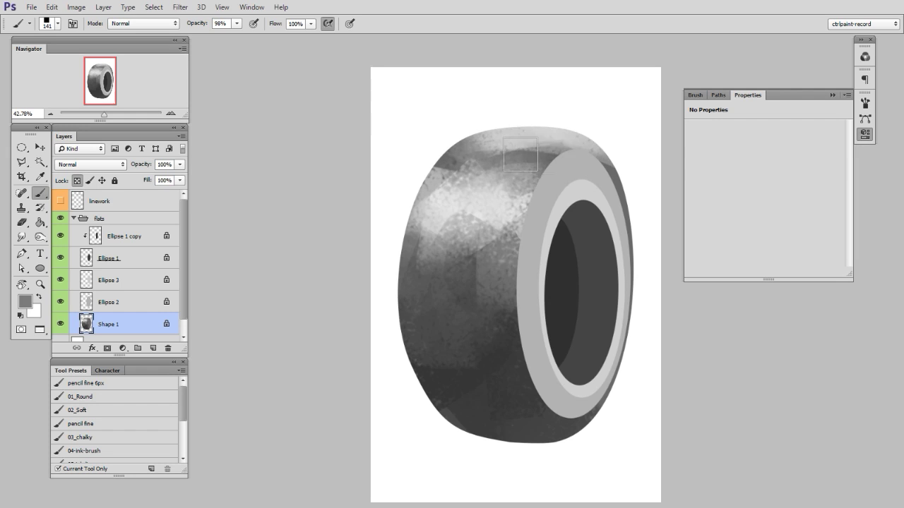
{"action": "mouse_move", "coordinate": [520, 154]}
{"action": "left_mouse_down"}
{"action": "mouse_move", "coordinate": [452, 164]}
{"action": "mouse_move", "coordinate": [516, 150]}
{"action": "mouse_move", "coordinate": [552, 156]}
{"action": "mouse_move", "coordinate": [483, 149]}
{"action": "left_mouse_up"}
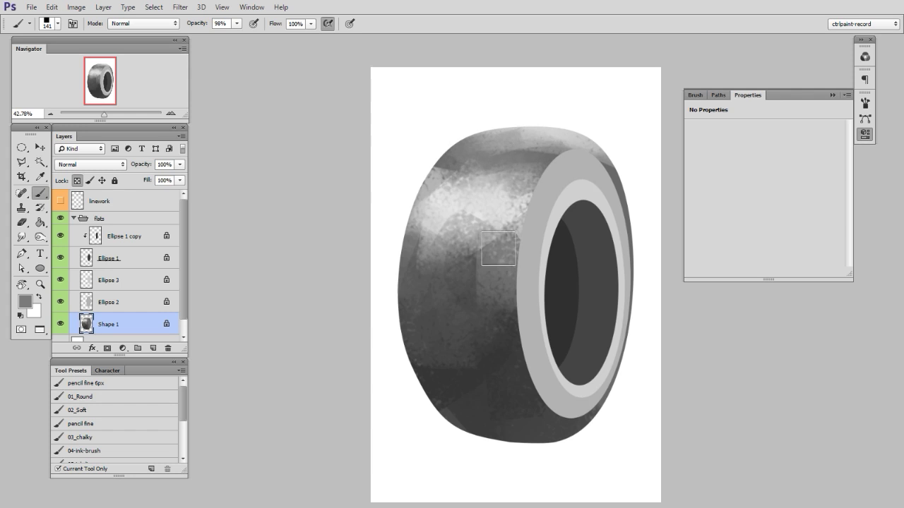
Blend the upper and lower edges of the tread highlight with a 234 px brush in sampled light grays
{"action": "key", "text": "bracketright"}
{"action": "key", "text": "bracketright"}
{"action": "key", "text": "bracketright"}
{"action": "key", "text": "bracketright"}
{"action": "left_click", "coordinate": [517, 197], "text": "alt"}
{"action": "mouse_move", "coordinate": [523, 196]}
{"action": "left_mouse_down"}
{"action": "mouse_move", "coordinate": [482, 187]}
{"action": "mouse_move", "coordinate": [462, 205]}
{"action": "mouse_move", "coordinate": [436, 208]}
{"action": "mouse_move", "coordinate": [506, 146]}
{"action": "mouse_move", "coordinate": [491, 164]}
{"action": "left_mouse_up"}
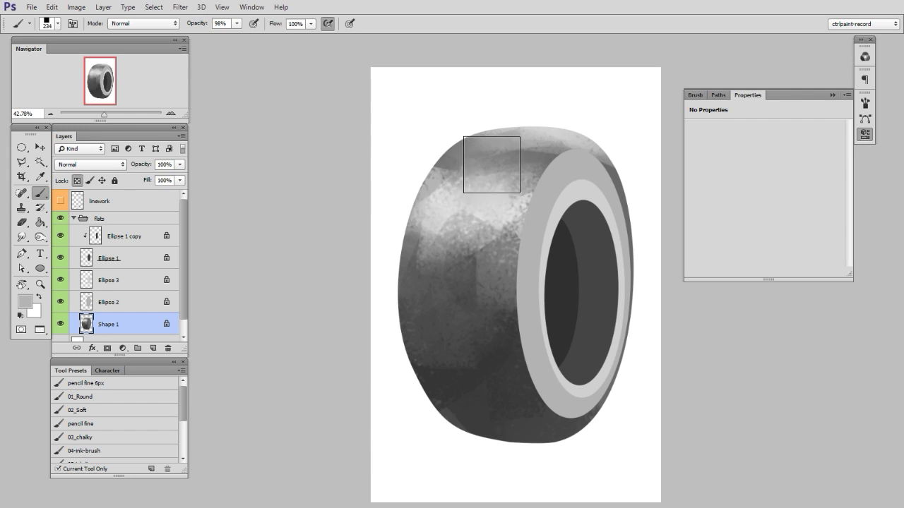
{"action": "left_click", "coordinate": [505, 199], "text": "alt"}
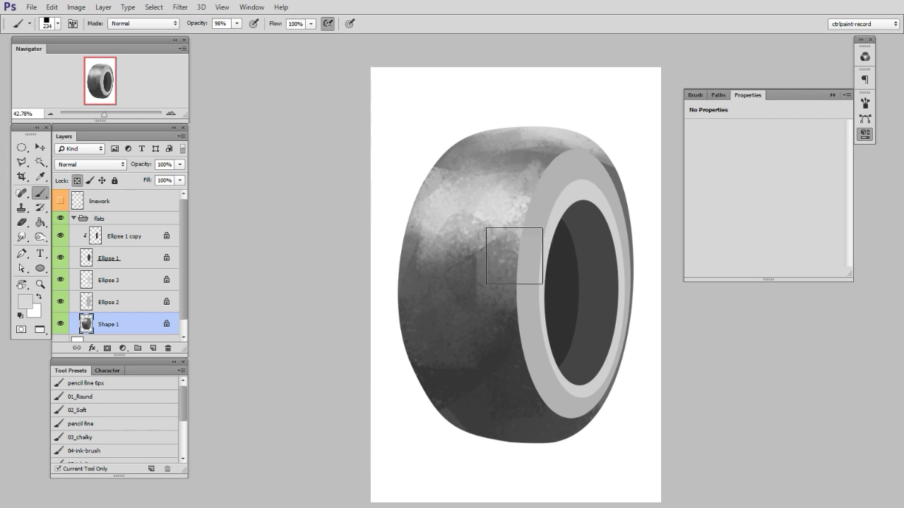
{"action": "mouse_move", "coordinate": [513, 256]}
{"action": "left_mouse_down"}
{"action": "mouse_move", "coordinate": [489, 235]}
{"action": "mouse_move", "coordinate": [466, 265]}
{"action": "mouse_move", "coordinate": [529, 226]}
{"action": "mouse_move", "coordinate": [480, 240]}
{"action": "left_mouse_up"}
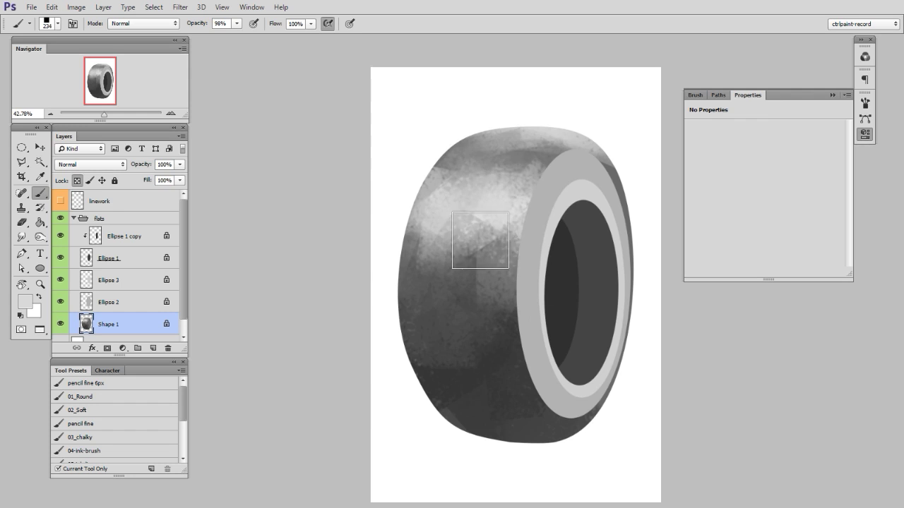
Select the sidewall ring layer Ellipse 2 and paint textured dark gray shading over it with a 220 px brush in a sampled tread gray
{"action": "left_click", "coordinate": [39, 147]}
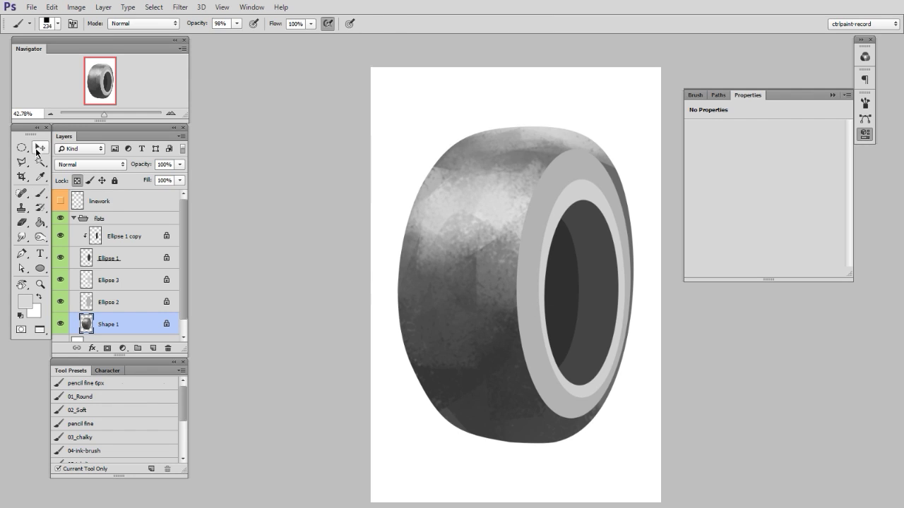
{"action": "left_click", "coordinate": [536, 283], "text": "ctrl"}
{"action": "key", "text": "b"}
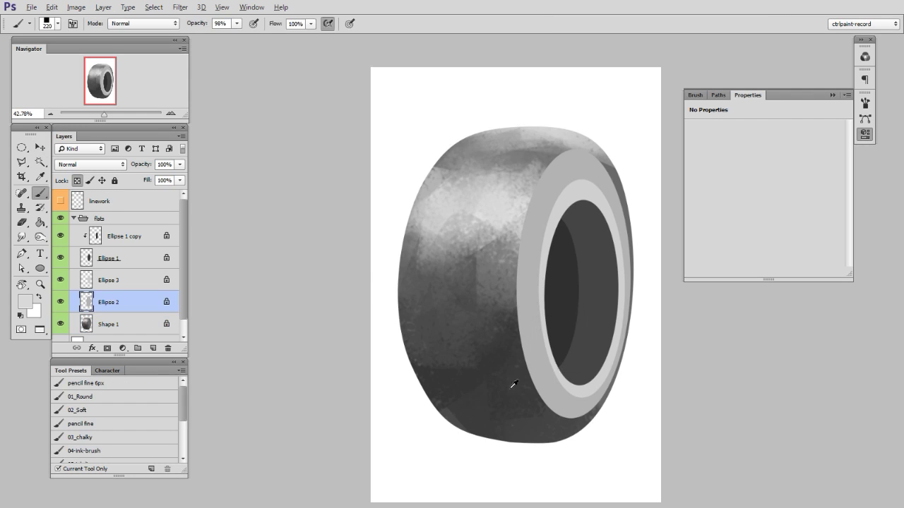
{"action": "left_click", "coordinate": [511, 388], "text": "alt"}
{"action": "mouse_move", "coordinate": [530, 333]}
{"action": "left_mouse_down"}
{"action": "mouse_move", "coordinate": [595, 148]}
{"action": "mouse_move", "coordinate": [572, 415]}
{"action": "mouse_move", "coordinate": [524, 183]}
{"action": "mouse_move", "coordinate": [561, 134]}
{"action": "mouse_move", "coordinate": [565, 399]}
{"action": "left_mouse_up"}
Darken the sidewall ring with a 150 px brush in a sampled dark gray, then blend lighter gray over its upper part at 216 px
{"action": "left_click", "coordinate": [557, 285], "text": "alt"}
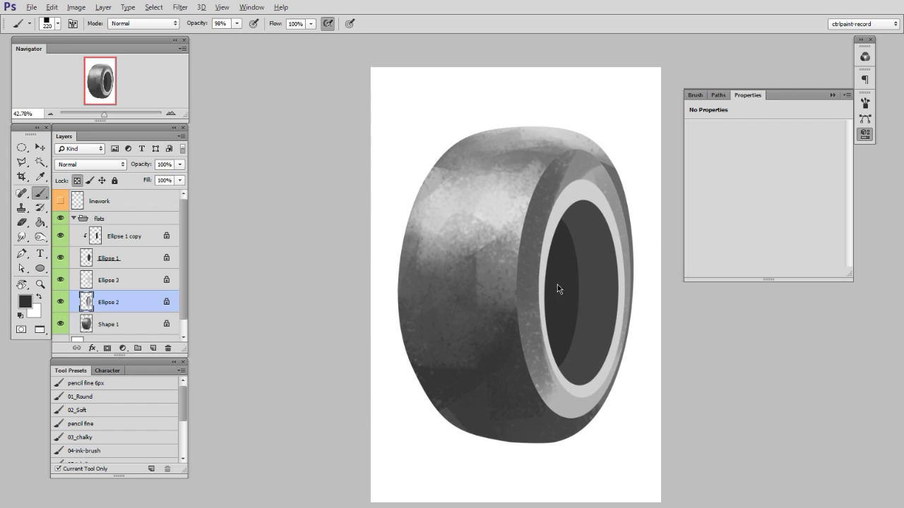
{"action": "key", "text": "bracketleft"}
{"action": "key", "text": "bracketleft"}
{"action": "key", "text": "bracketleft"}
{"action": "mouse_move", "coordinate": [553, 159]}
{"action": "left_mouse_down"}
{"action": "mouse_move", "coordinate": [593, 394]}
{"action": "mouse_move", "coordinate": [518, 202]}
{"action": "mouse_move", "coordinate": [600, 354]}
{"action": "mouse_move", "coordinate": [533, 201]}
{"action": "left_mouse_up"}
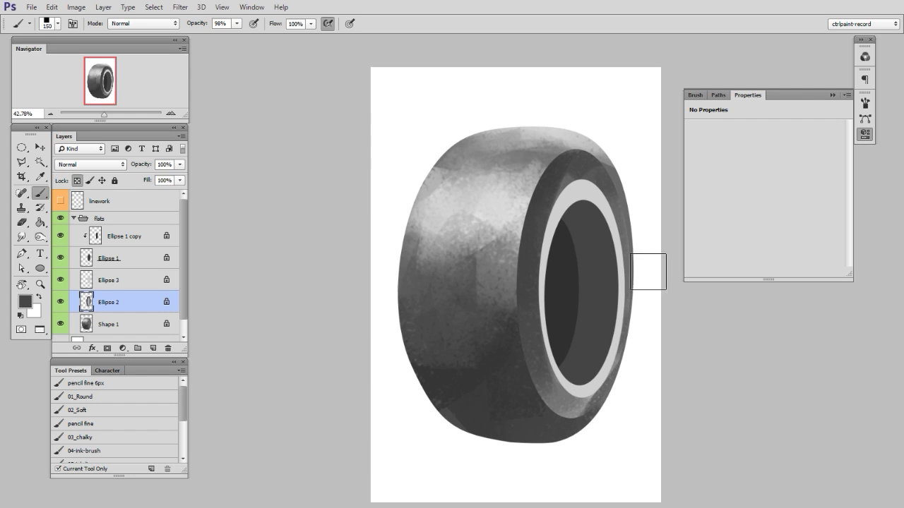
{"action": "left_click", "coordinate": [562, 204], "text": "alt"}
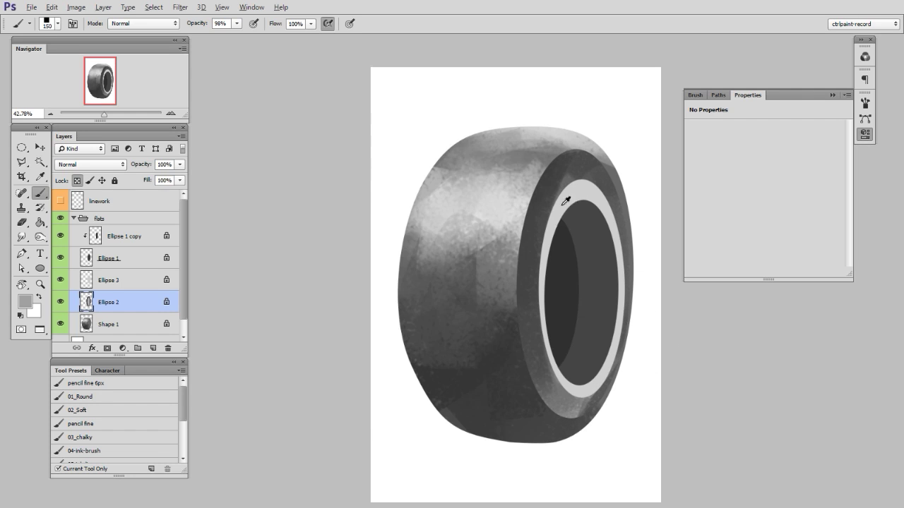
{"action": "mouse_move", "coordinate": [580, 171]}
{"action": "left_mouse_down"}
{"action": "mouse_move", "coordinate": [610, 219]}
{"action": "mouse_move", "coordinate": [602, 313]}
{"action": "mouse_move", "coordinate": [536, 279]}
{"action": "left_mouse_up"}
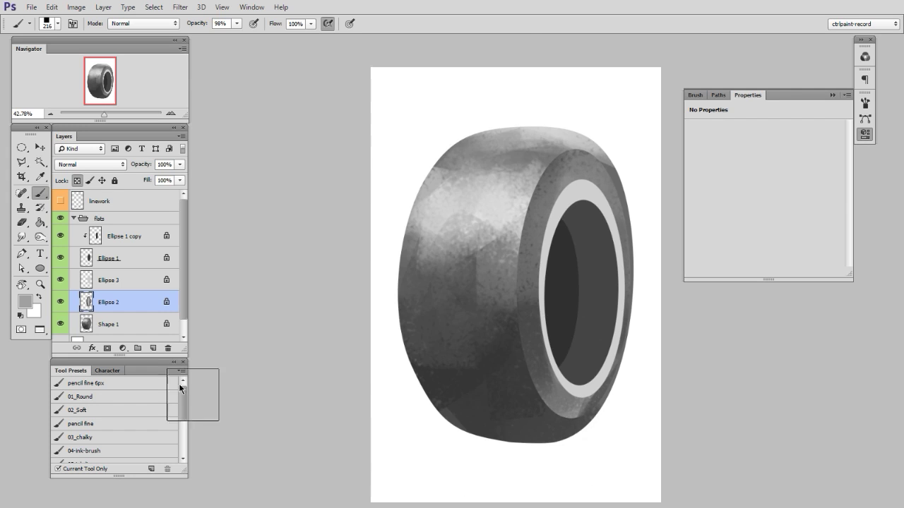
Select the inner rim layer Ellipse 3 and paint dark gray shading along its right side and ends with a 159 px brush
{"action": "left_click", "coordinate": [39, 146]}
{"action": "left_click", "coordinate": [587, 197], "text": "ctrl"}
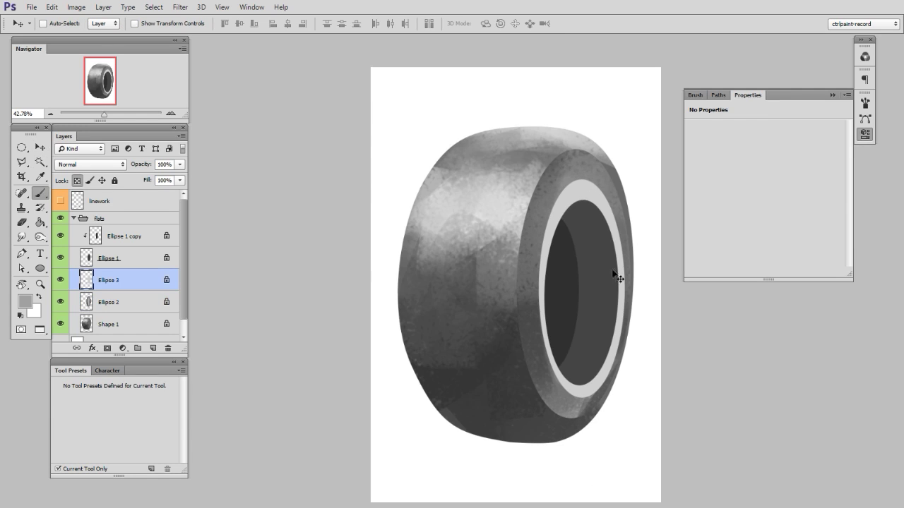
{"action": "key", "text": "b"}
{"action": "left_click", "coordinate": [569, 292], "text": "alt"}
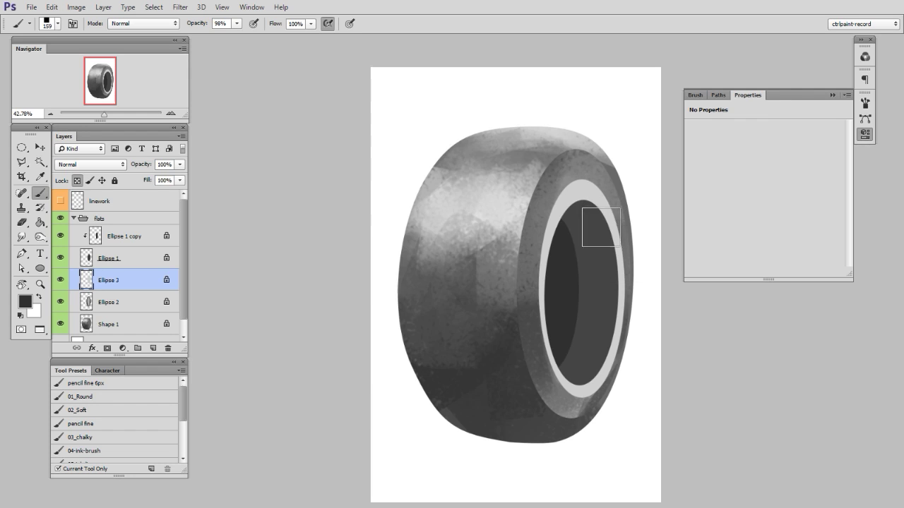
{"action": "left_click_drag", "start_coordinate": [600, 213], "coordinate": [608, 329]}
{"action": "left_click_drag", "start_coordinate": [597, 373], "coordinate": [612, 297]}
{"action": "left_click_drag", "start_coordinate": [611, 230], "coordinate": [607, 329]}
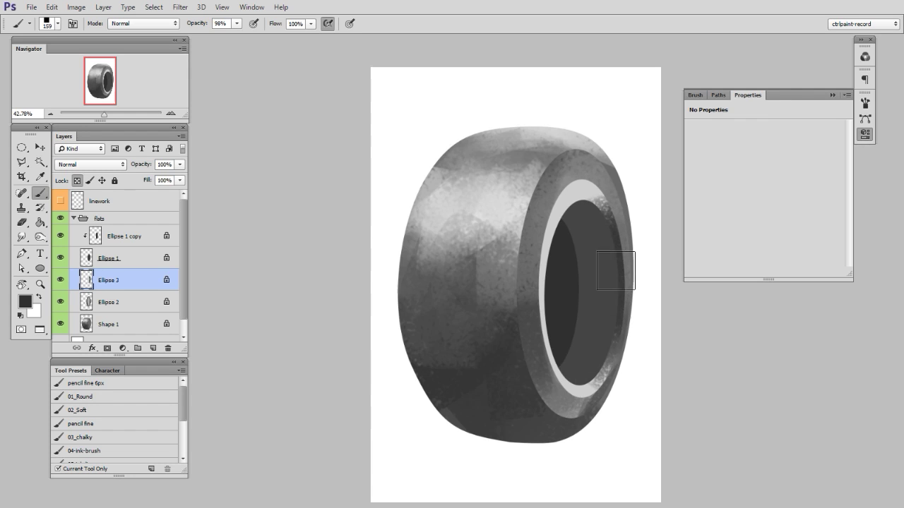
{"action": "mouse_move", "coordinate": [616, 270]}
{"action": "left_mouse_down"}
{"action": "mouse_move", "coordinate": [581, 379]}
{"action": "mouse_move", "coordinate": [580, 202]}
{"action": "mouse_move", "coordinate": [590, 235]}
{"action": "mouse_move", "coordinate": [554, 401]}
{"action": "mouse_move", "coordinate": [579, 190]}
{"action": "mouse_move", "coordinate": [552, 201]}
{"action": "mouse_move", "coordinate": [556, 318]}
{"action": "mouse_move", "coordinate": [556, 220]}
{"action": "mouse_move", "coordinate": [540, 262]}
{"action": "mouse_move", "coordinate": [561, 207]}
{"action": "mouse_move", "coordinate": [547, 266]}
{"action": "left_mouse_up"}
Refine the light-to-dark transition at the top of the inner rim with a 136 px brush in sampled grays
{"action": "left_click", "coordinate": [546, 257], "text": "alt"}
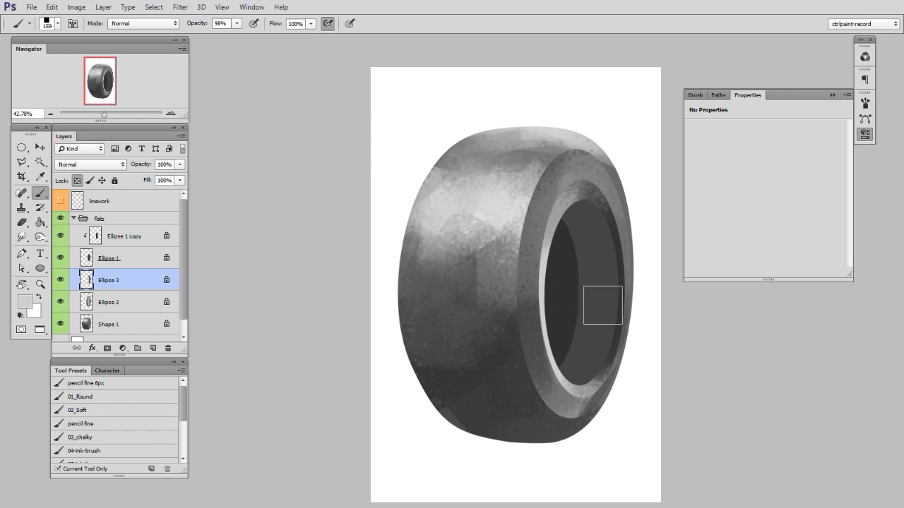
{"action": "left_click", "coordinate": [601, 265], "text": "alt"}
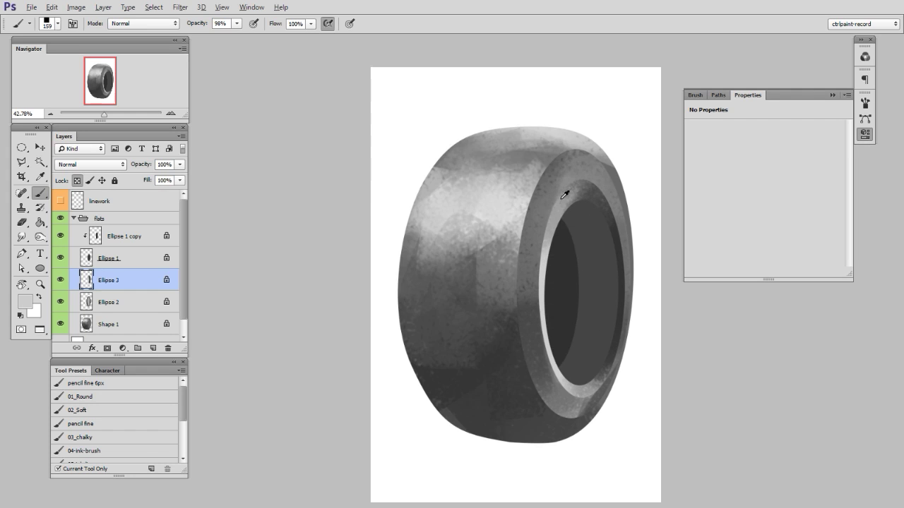
{"action": "key", "text": "bracketleft"}
{"action": "key", "text": "bracketleft"}
{"action": "key", "text": "bracketleft"}
{"action": "key", "text": "bracketleft"}
{"action": "mouse_move", "coordinate": [570, 191]}
{"action": "left_mouse_down"}
{"action": "mouse_move", "coordinate": [585, 175]}
{"action": "mouse_move", "coordinate": [567, 195]}
{"action": "mouse_move", "coordinate": [556, 234]}
{"action": "left_mouse_up"}
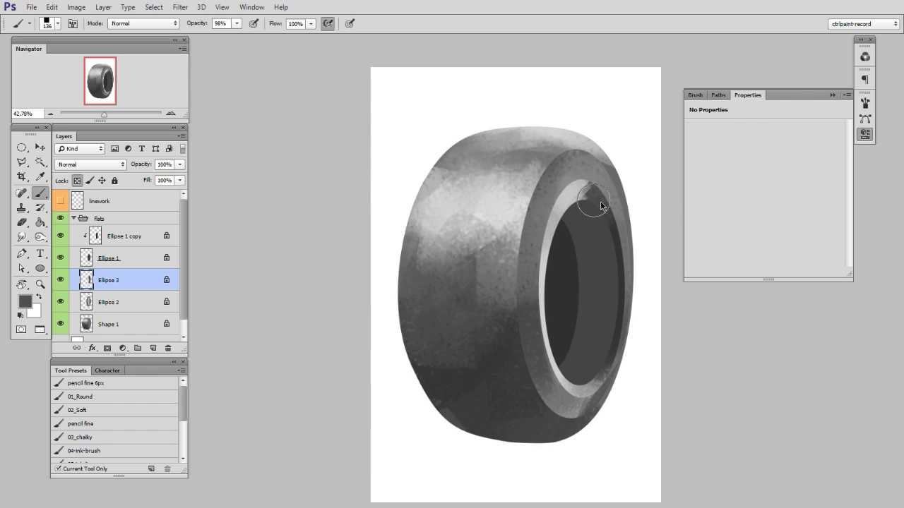
{"action": "mouse_move", "coordinate": [599, 198]}
{"action": "left_mouse_down"}
{"action": "mouse_move", "coordinate": [571, 196]}
{"action": "mouse_move", "coordinate": [588, 192]}
{"action": "left_mouse_up"}
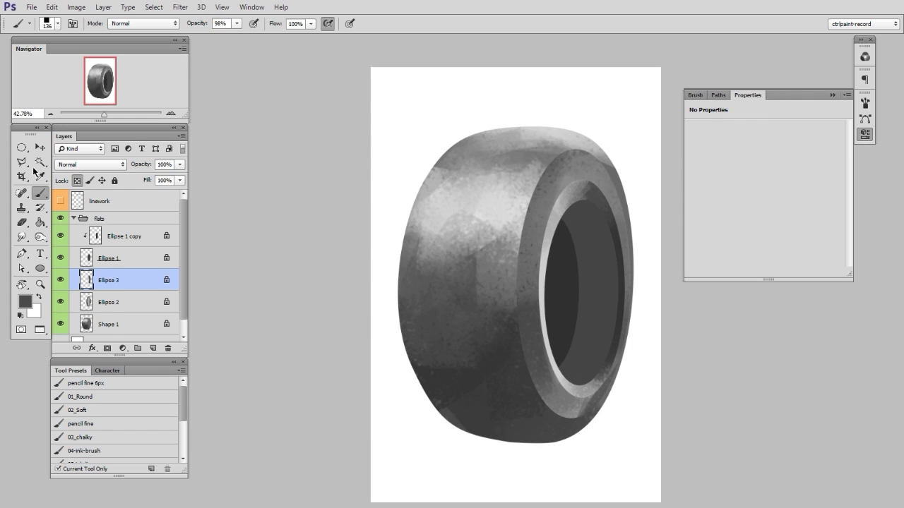
Enlarge the dark ellipse inside the wheel opening on the Ellipse 1 copy layer with Free Transform
{"action": "key", "text": "v"}
{"action": "left_click", "coordinate": [562, 311], "text": "ctrl"}
{"action": "key", "text": "ctrl+t"}
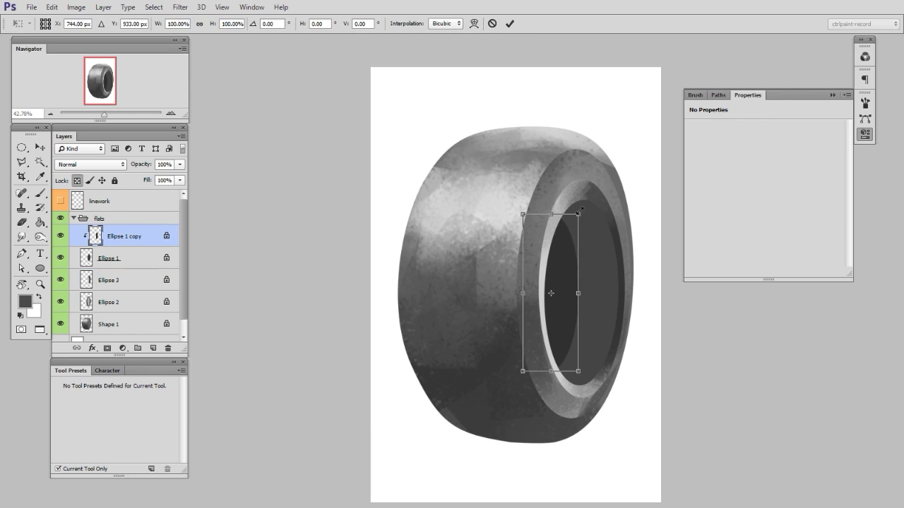
{"action": "key", "text": "Return"}
Paint lighter sampled grays into the lower part of the Ellipse 1 copy shape with a 173 px brush
{"action": "key", "text": "b"}
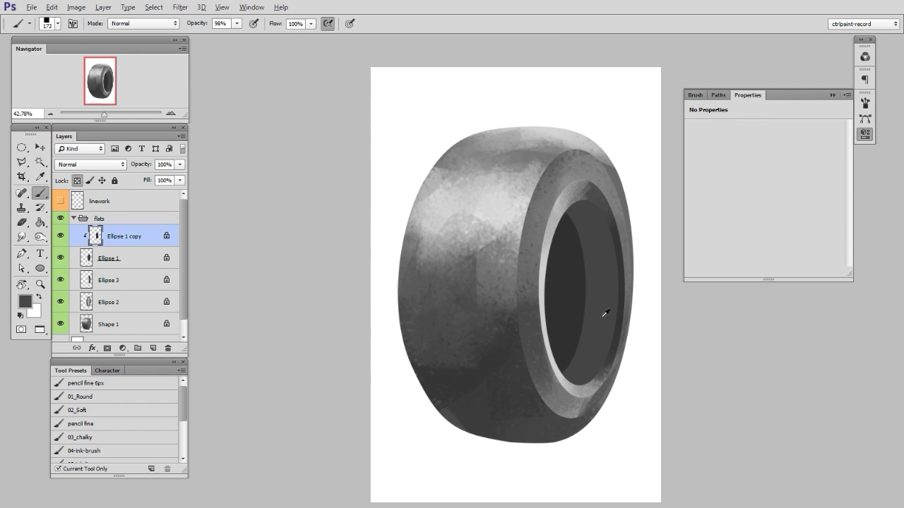
{"action": "left_click", "coordinate": [603, 317], "text": "alt"}
{"action": "mouse_move", "coordinate": [585, 316]}
{"action": "left_mouse_down"}
{"action": "mouse_move", "coordinate": [574, 334]}
{"action": "mouse_move", "coordinate": [552, 342]}
{"action": "mouse_move", "coordinate": [569, 303]}
{"action": "mouse_move", "coordinate": [546, 358]}
{"action": "left_mouse_up"}
{"action": "left_click", "coordinate": [592, 307], "text": "alt"}
{"action": "left_click", "coordinate": [602, 284], "text": "alt"}
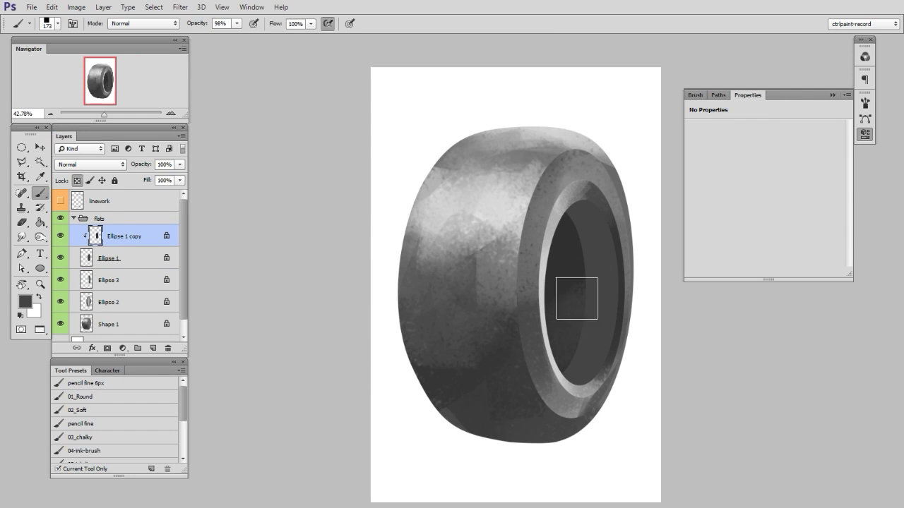
{"action": "left_click_drag", "start_coordinate": [577, 299], "coordinate": [554, 368]}
{"action": "left_click", "coordinate": [588, 170], "text": "alt"}
{"action": "mouse_move", "coordinate": [579, 292]}
{"action": "left_mouse_down"}
{"action": "mouse_move", "coordinate": [563, 364]}
{"action": "mouse_move", "coordinate": [536, 366]}
{"action": "left_mouse_up"}
Blend the middle of the dark inner ellipse with grays sampled from inside it
{"action": "left_click", "coordinate": [571, 290], "text": "alt"}
{"action": "left_click", "coordinate": [562, 260], "text": "alt"}
{"action": "left_click_drag", "start_coordinate": [564, 307], "coordinate": [566, 251]}
{"action": "left_click", "coordinate": [573, 303], "text": "alt"}
{"action": "mouse_move", "coordinate": [567, 335]}
{"action": "left_mouse_down"}
{"action": "mouse_move", "coordinate": [571, 304]}
{"action": "mouse_move", "coordinate": [531, 369]}
{"action": "mouse_move", "coordinate": [555, 298]}
{"action": "left_mouse_up"}
Choose a foreground gray darker than the sampled ellipse color and shade the upper part of the inner ellipse with a larger brush
{"action": "left_click", "coordinate": [556, 271], "text": "alt"}
{"action": "key", "text": "n"}
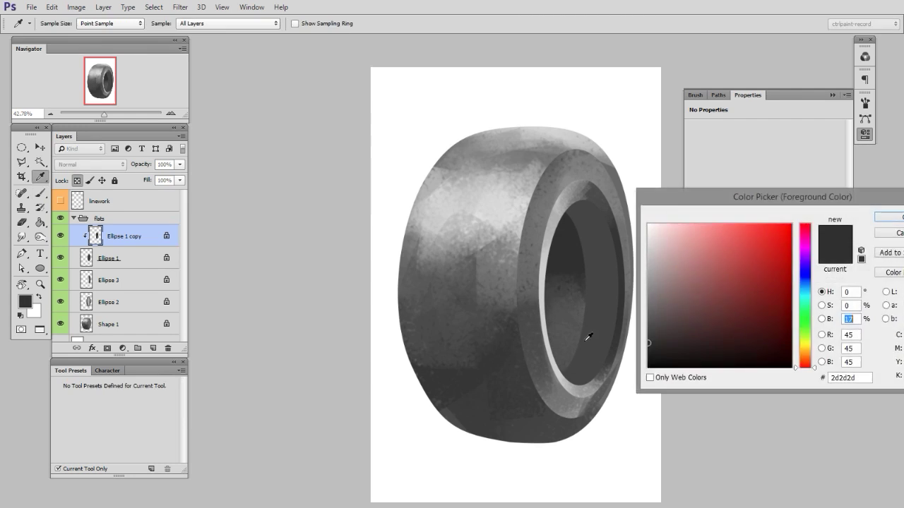
{"action": "left_click", "coordinate": [650, 353]}
{"action": "left_click", "coordinate": [887, 217]}
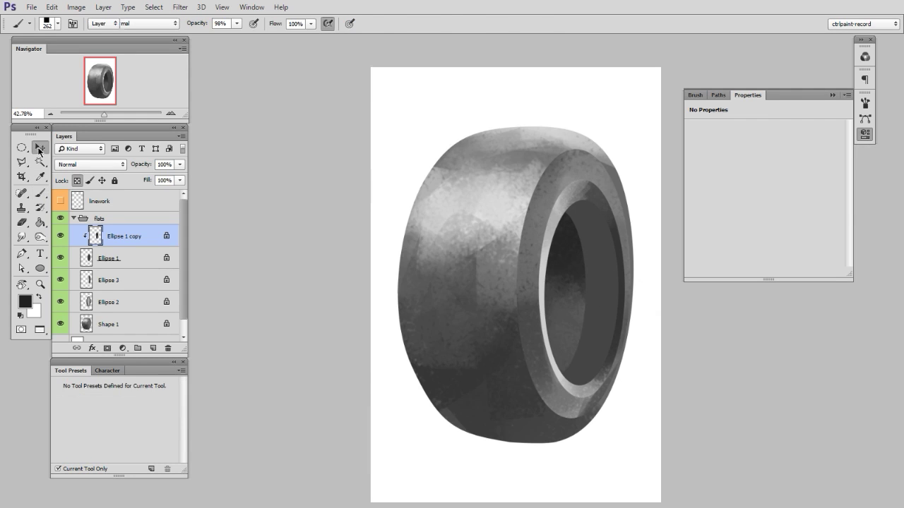
Select the Ellipse 1 layer and paint near-black shadow at the top of the opening's inner wall, setting the brush opacity to 97%
{"action": "left_click", "coordinate": [593, 233], "text": "ctrl"}
{"action": "left_click_drag", "start_coordinate": [586, 240], "coordinate": [560, 249]}
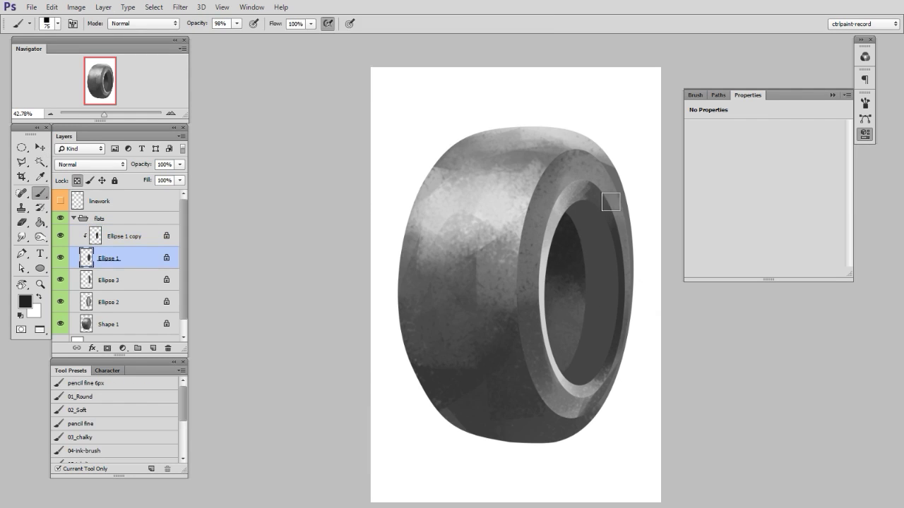
{"action": "mouse_move", "coordinate": [613, 221]}
{"action": "left_mouse_down"}
{"action": "mouse_move", "coordinate": [581, 187]}
{"action": "mouse_move", "coordinate": [573, 205]}
{"action": "mouse_move", "coordinate": [602, 211]}
{"action": "mouse_move", "coordinate": [607, 267]}
{"action": "left_mouse_up"}
{"action": "left_click_drag", "start_coordinate": [600, 238], "coordinate": [609, 220]}
{"action": "key", "text": "9"}
{"action": "key", "text": "7"}
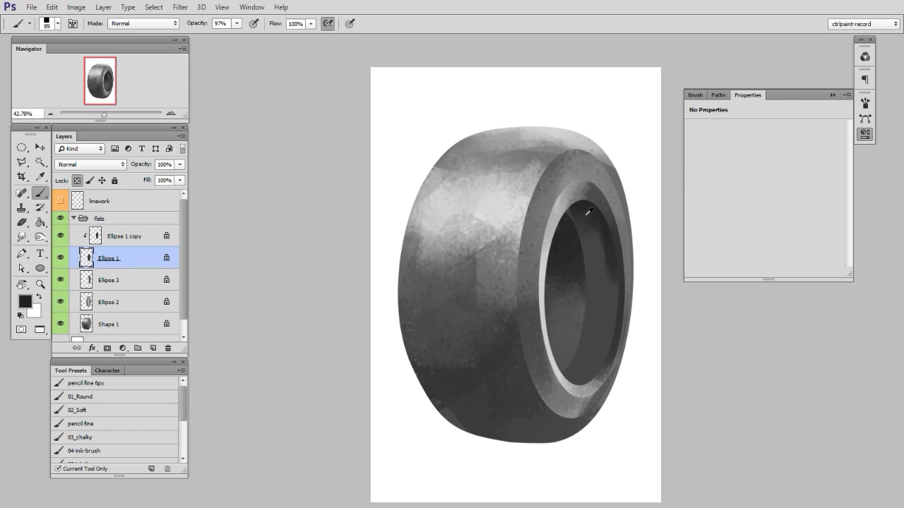
{"action": "mouse_move", "coordinate": [578, 223]}
{"action": "left_mouse_down"}
{"action": "mouse_move", "coordinate": [614, 252]}
{"action": "mouse_move", "coordinate": [614, 319]}
{"action": "mouse_move", "coordinate": [591, 275]}
{"action": "mouse_move", "coordinate": [617, 260]}
{"action": "left_mouse_up"}
Extend the dark shading down the right side of the inner wall with a 164 px brush in a sampled dark gray
{"action": "left_click", "coordinate": [601, 303], "text": "alt"}
{"action": "left_click", "coordinate": [590, 211], "text": "alt"}
{"action": "left_click_drag", "start_coordinate": [597, 225], "coordinate": [618, 299]}
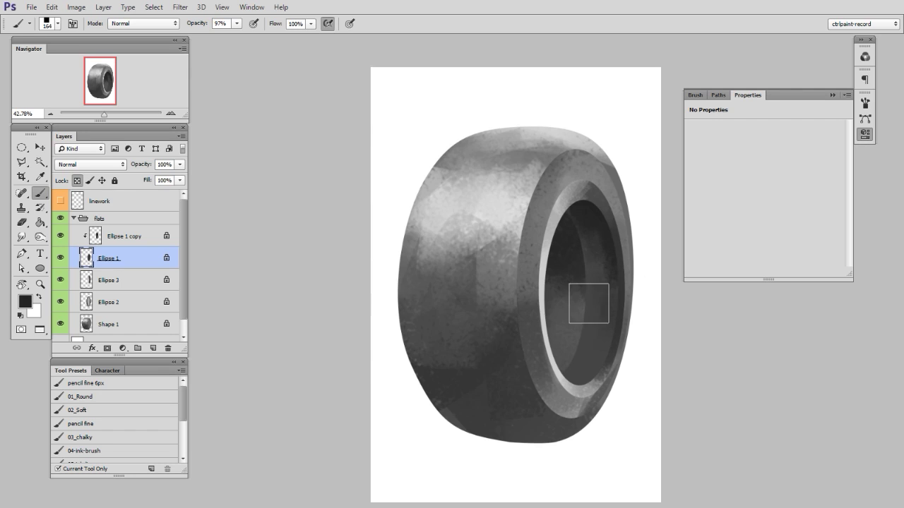
Blend mid gray into the inner wall's right side with a 136 px brush in sampled tones
{"action": "left_click", "coordinate": [595, 280], "text": "alt"}
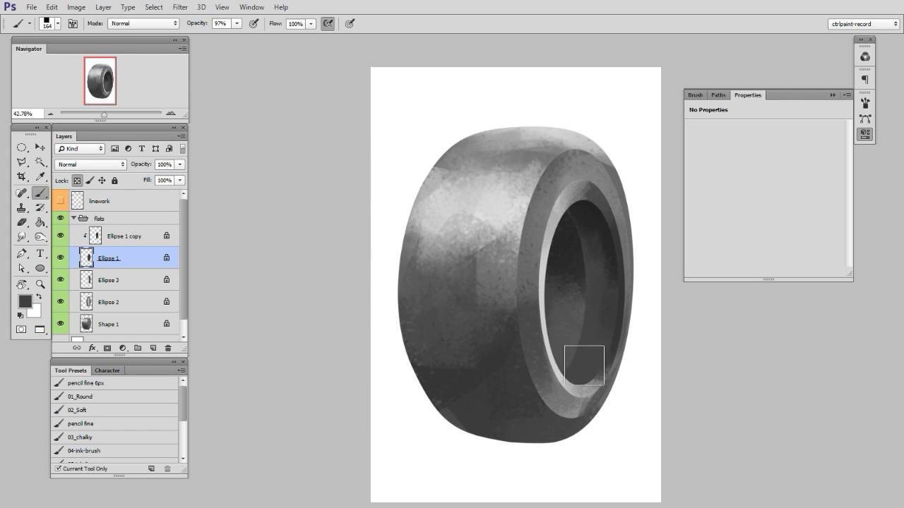
{"action": "key", "text": "bracketleft"}
{"action": "key", "text": "bracketleft"}
{"action": "key", "text": "bracketleft"}
{"action": "left_click_drag", "start_coordinate": [604, 294], "coordinate": [607, 322]}
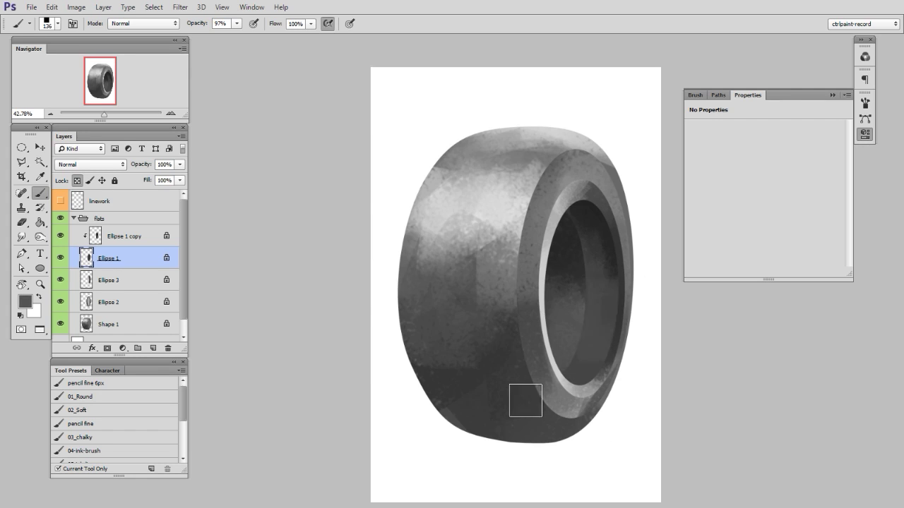
{"action": "left_click", "coordinate": [566, 245], "text": "alt"}
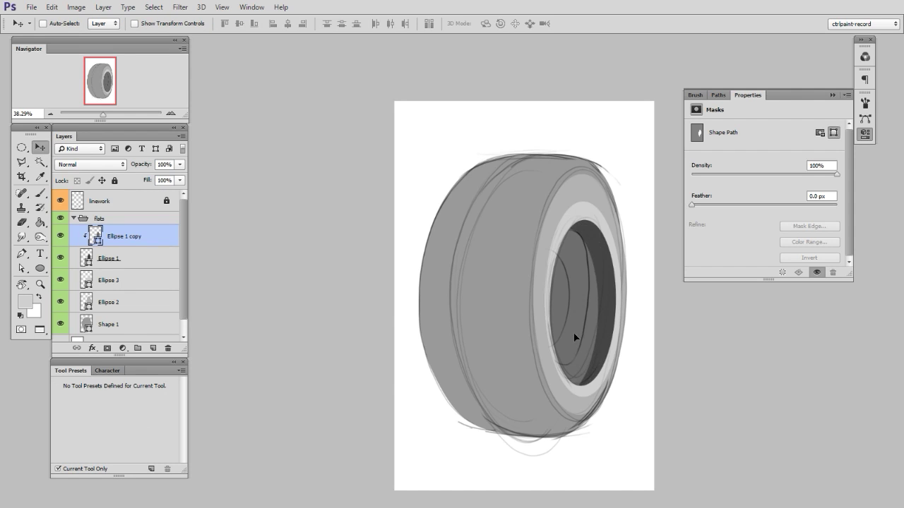
Scale down the clipped Ellipse 1 copy shape inside the wheel opening with Free Transform
{"action": "key", "text": "ctrl+t"}
{"action": "left_click_drag", "start_coordinate": [602, 226], "coordinate": [580, 252]}
{"action": "key", "text": "Return"}
{"action": "key", "text": "v"}
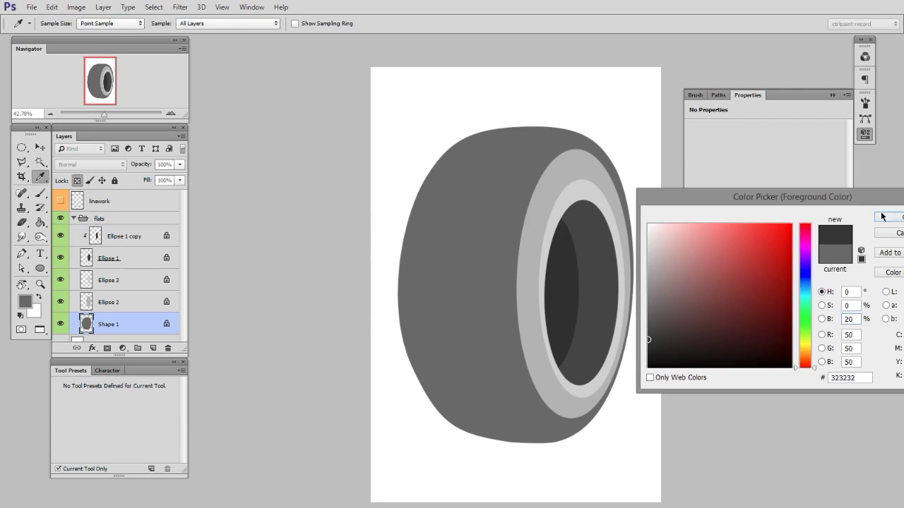
Set the foreground color to 323232 and paint dark textured shading over the lower tread on the Shape 1 layer
{"action": "key", "text": "Return"}
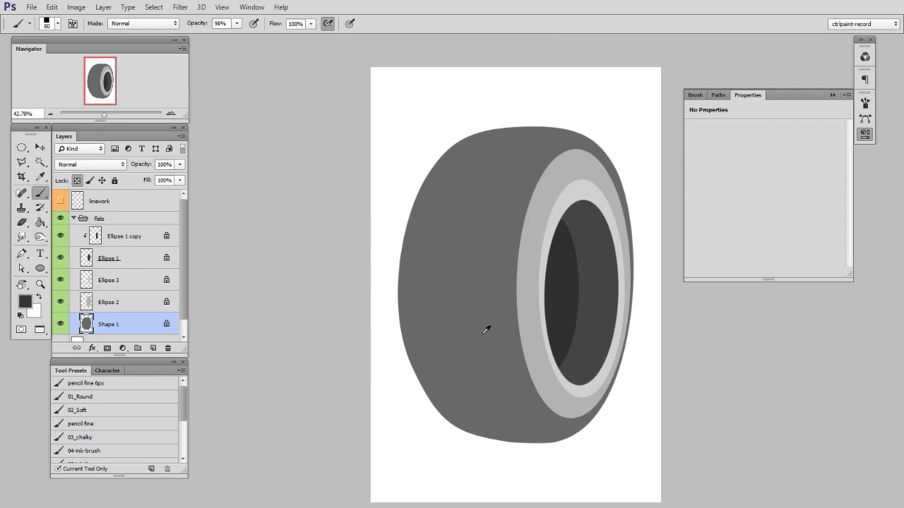
{"action": "mouse_move", "coordinate": [488, 327]}
{"action": "left_mouse_down"}
{"action": "mouse_move", "coordinate": [454, 282]}
{"action": "mouse_move", "coordinate": [487, 393]}
{"action": "mouse_move", "coordinate": [530, 425]}
{"action": "mouse_move", "coordinate": [464, 365]}
{"action": "mouse_move", "coordinate": [523, 389]}
{"action": "mouse_move", "coordinate": [431, 288]}
{"action": "left_mouse_up"}
{"action": "left_click", "coordinate": [604, 206], "text": "alt"}
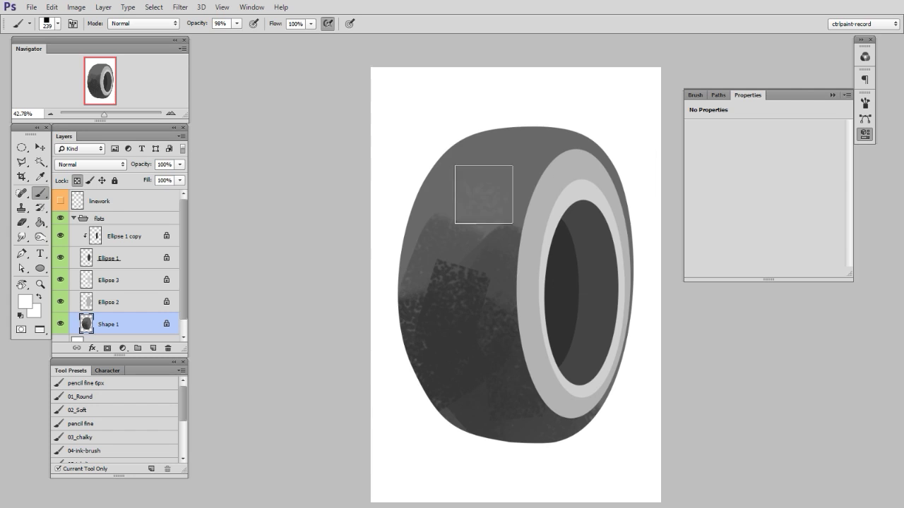
Paint a white highlight across the upper tread with a 239 px brush and blend its lower edge with sampled dark gray
{"action": "mouse_move", "coordinate": [484, 194]}
{"action": "left_mouse_down"}
{"action": "mouse_move", "coordinate": [517, 184]}
{"action": "mouse_move", "coordinate": [479, 190]}
{"action": "mouse_move", "coordinate": [495, 265]}
{"action": "mouse_move", "coordinate": [473, 195]}
{"action": "mouse_move", "coordinate": [453, 216]}
{"action": "mouse_move", "coordinate": [500, 216]}
{"action": "left_mouse_up"}
{"action": "left_click", "coordinate": [486, 195], "text": "alt"}
{"action": "left_click", "coordinate": [461, 306], "text": "alt"}
{"action": "mouse_move", "coordinate": [454, 295]}
{"action": "left_mouse_down"}
{"action": "mouse_move", "coordinate": [484, 270]}
{"action": "mouse_move", "coordinate": [485, 296]}
{"action": "mouse_move", "coordinate": [437, 284]}
{"action": "left_mouse_up"}
{"action": "left_click", "coordinate": [478, 291], "text": "alt"}
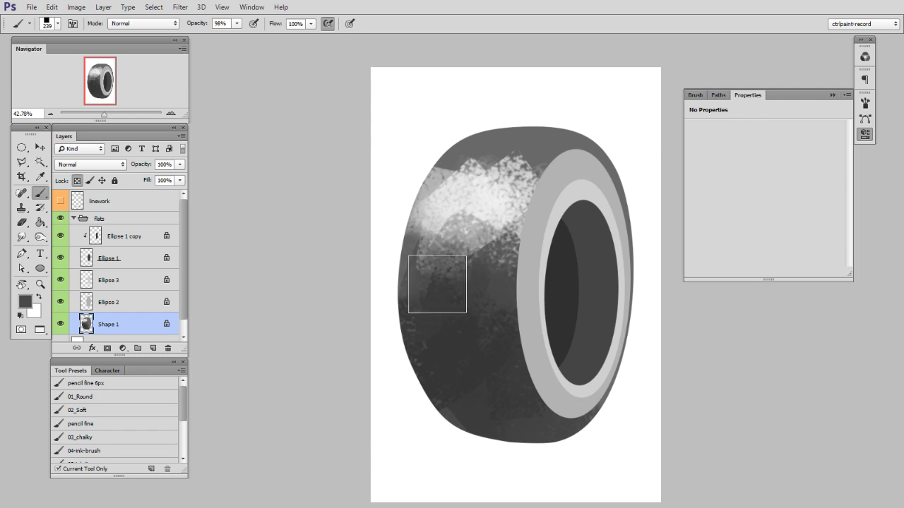
Paint a sampled mid gray over the tread below the highlight to soften the transition into the dark area
{"action": "left_click", "coordinate": [552, 152], "text": "alt"}
{"action": "left_click_drag", "start_coordinate": [460, 255], "coordinate": [495, 307]}
{"action": "left_click_drag", "start_coordinate": [429, 295], "coordinate": [446, 338]}
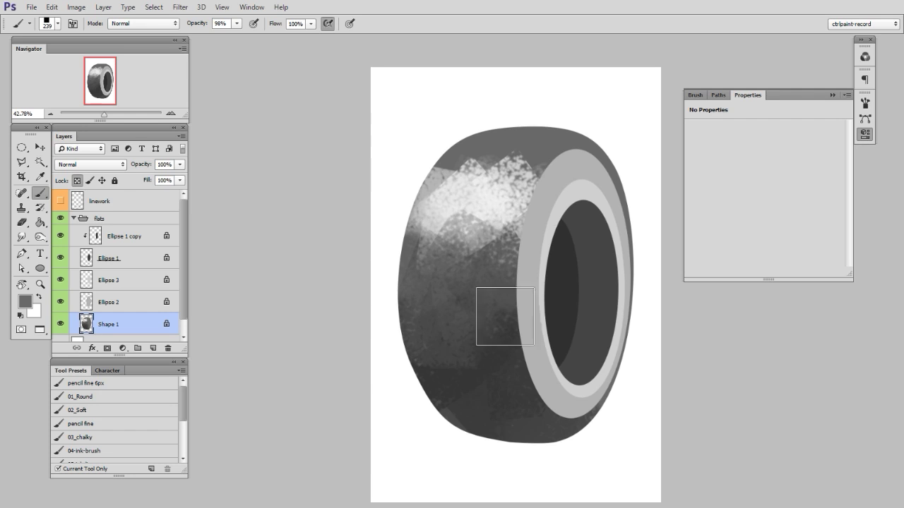
Darken the tread above the highlight beside the sidewall with a sampled gray, and sample the highlight's light gray
{"action": "left_click", "coordinate": [491, 262], "text": "alt"}
{"action": "mouse_move", "coordinate": [535, 167]}
{"action": "left_mouse_down"}
{"action": "mouse_move", "coordinate": [472, 199]}
{"action": "mouse_move", "coordinate": [517, 174]}
{"action": "mouse_move", "coordinate": [546, 182]}
{"action": "left_mouse_up"}
{"action": "left_click", "coordinate": [467, 189], "text": "alt"}
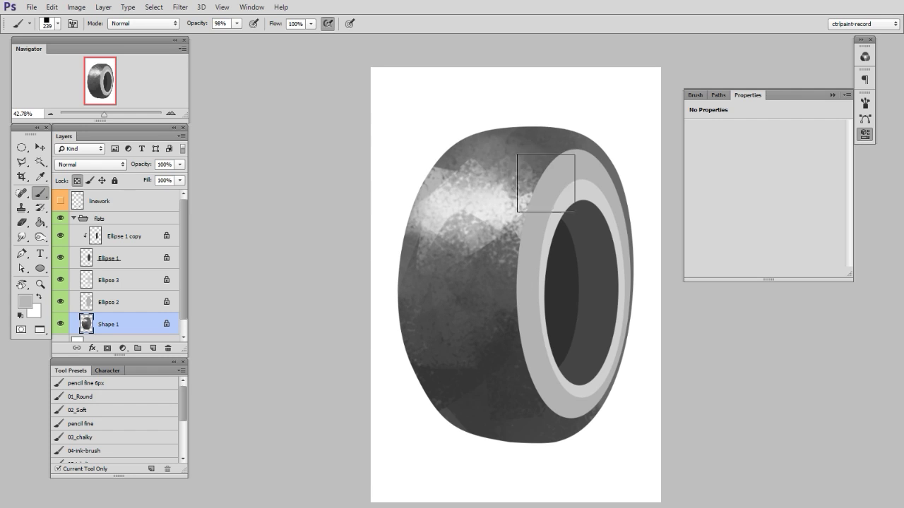